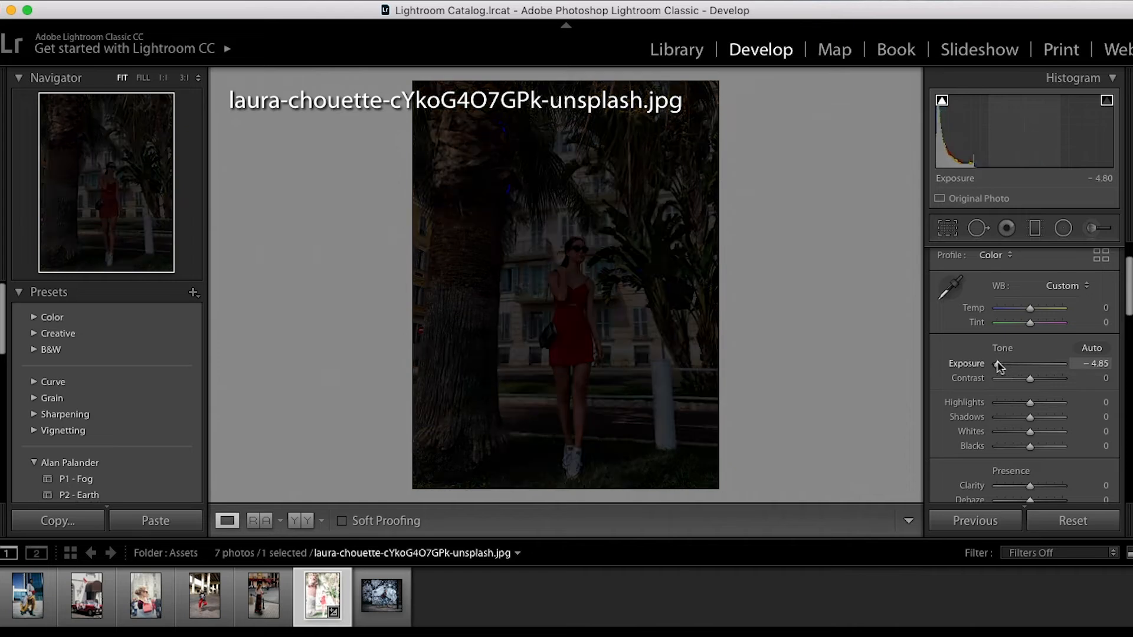
Reset the exposure and set Contrast to +40, Highlights to −39, Shadows to +37, Whites to −62 and Blacks to −46
double_click(972, 364)
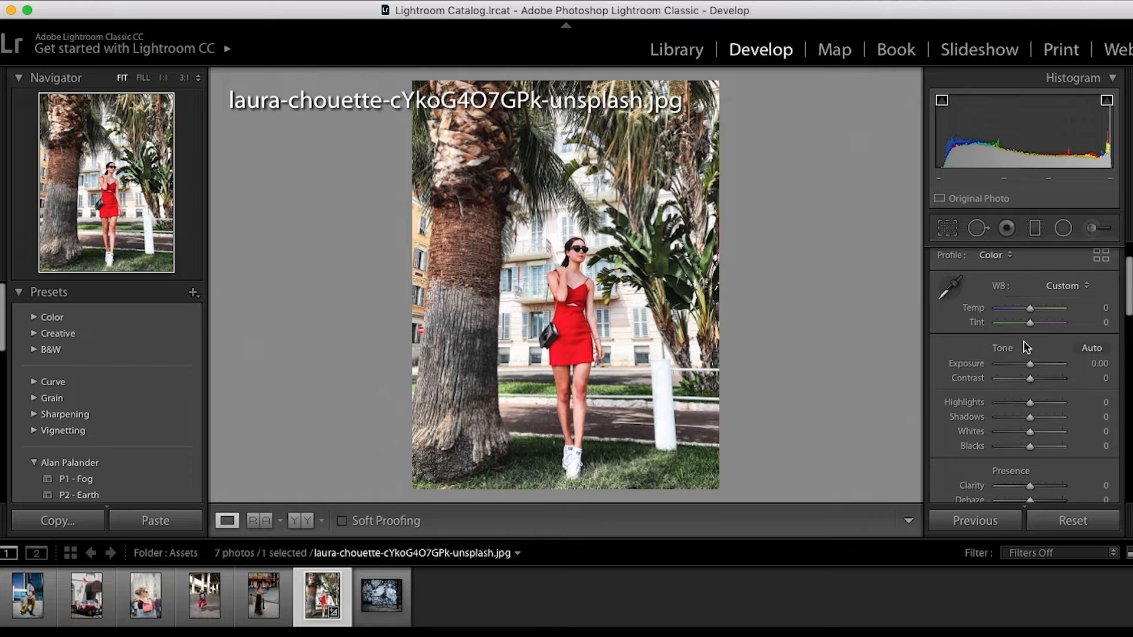
left_click_drag(1031, 379, 1020, 403)
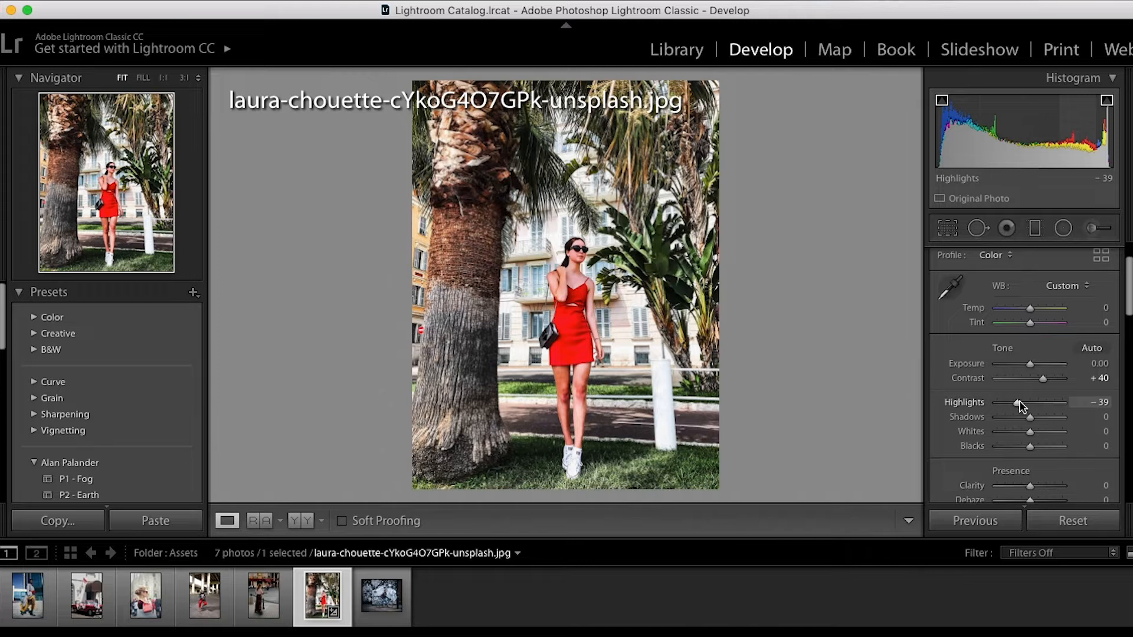
left_click_drag(1030, 417, 1014, 446)
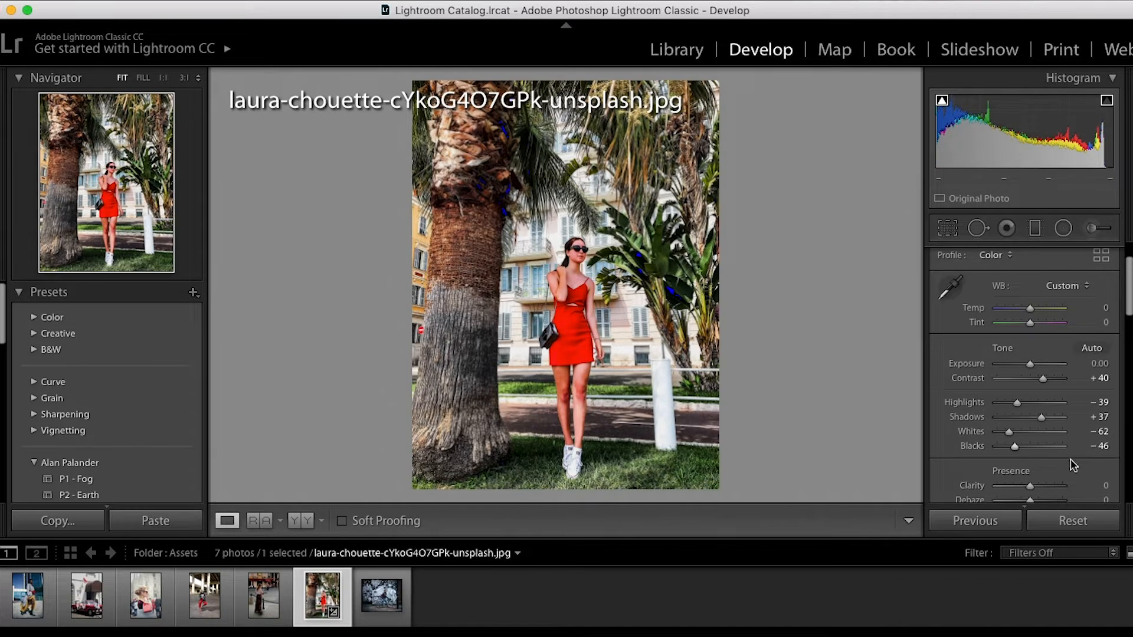
Set the photo's Vibrance to +48 and its Saturation to −40
scroll(1073, 466, "down", 4)
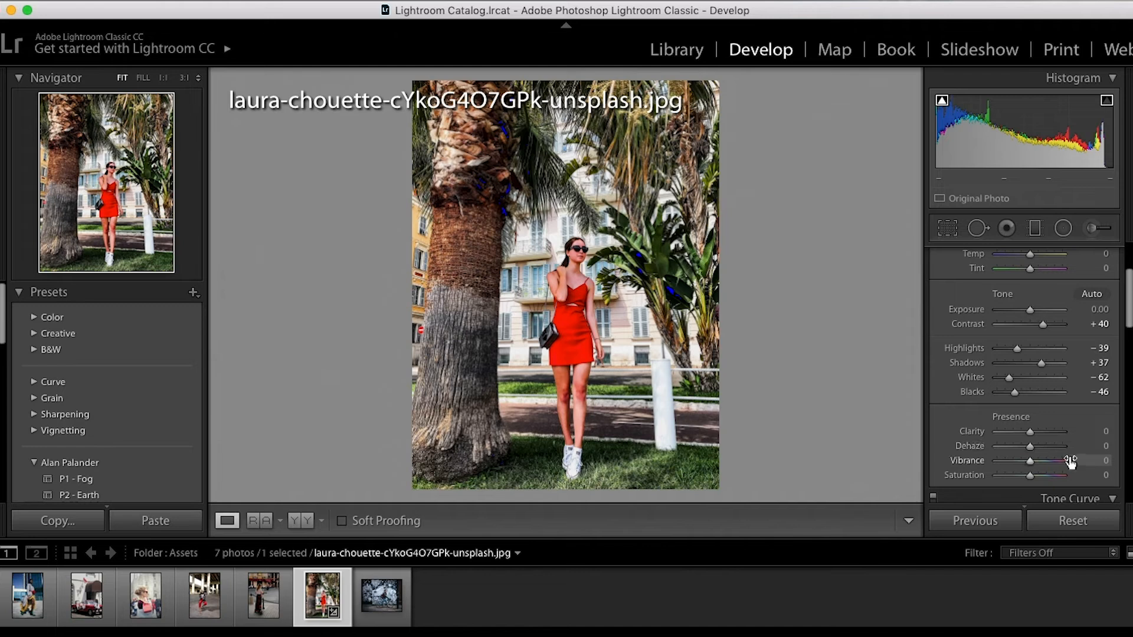
scroll(1075, 422, "down", 2)
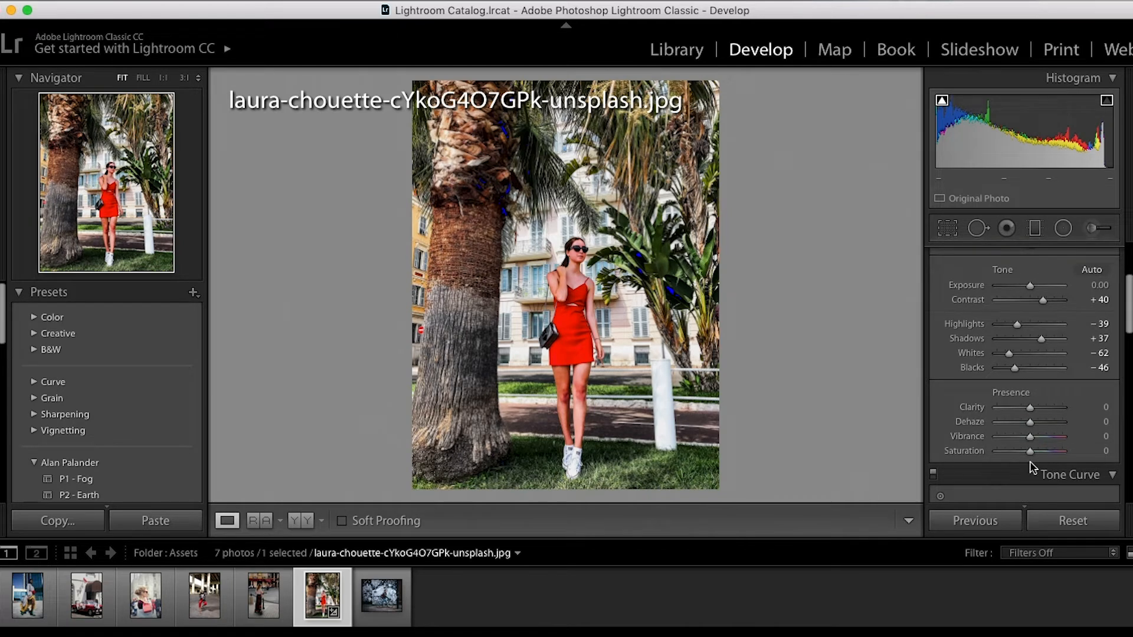
mouse_move(1031, 454)
left_mouse_down()
mouse_move(1068, 457)
mouse_move(1033, 459)
mouse_move(1048, 438)
mouse_move(1016, 452)
left_mouse_up()
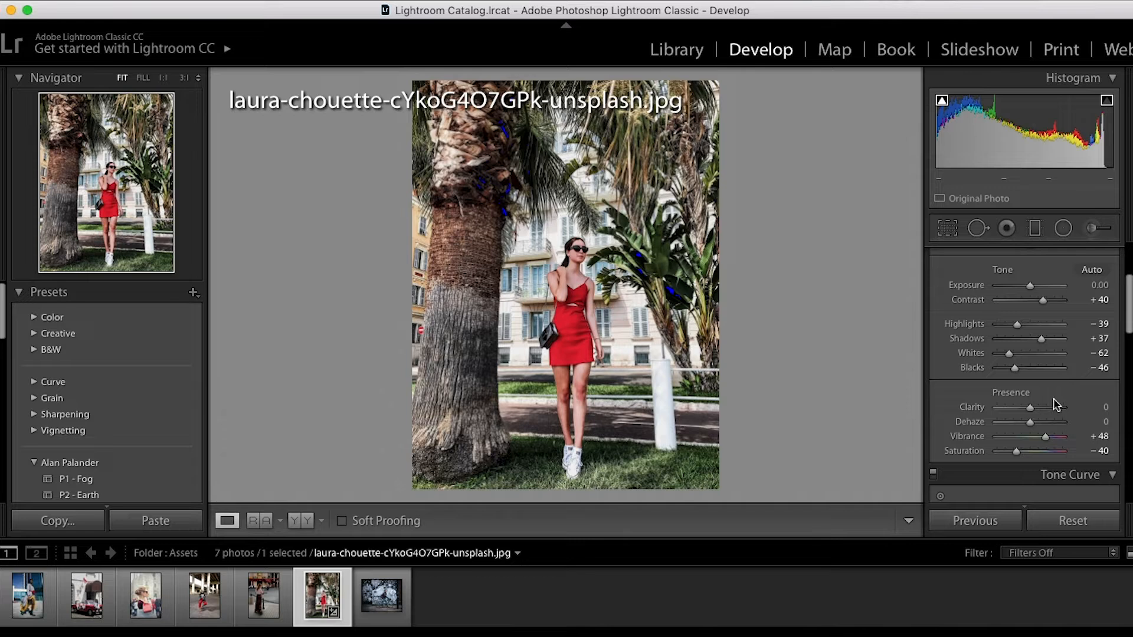
Bend the RGB tone curve downward with a point in its lower midtones to darken the photo
scroll(1057, 405, "down", 8)
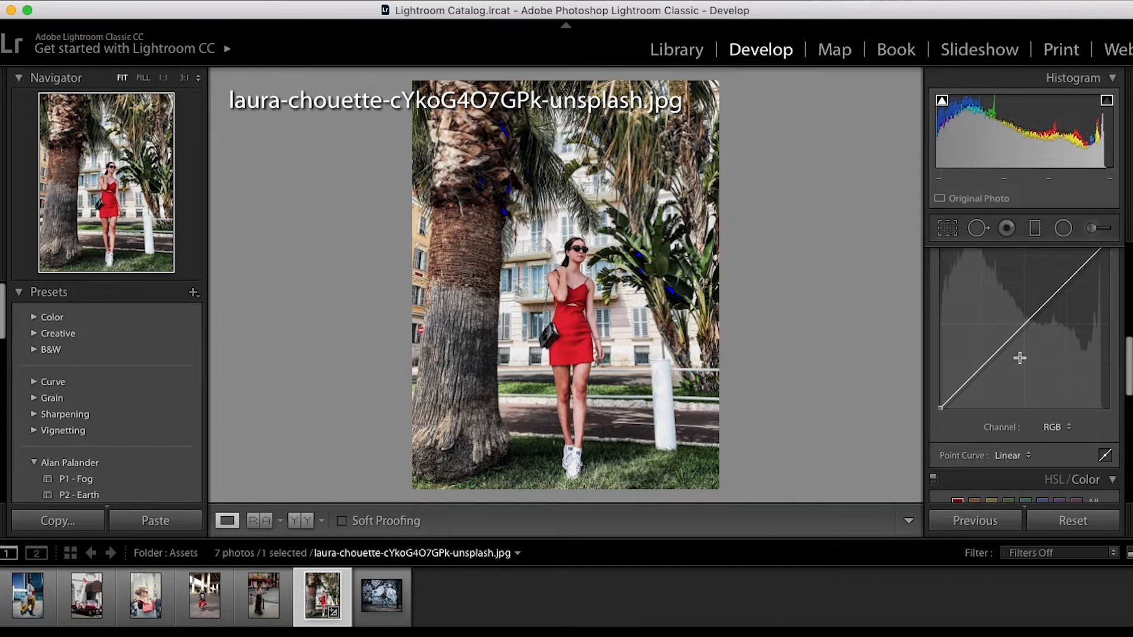
left_click_drag(992, 358, 1003, 384)
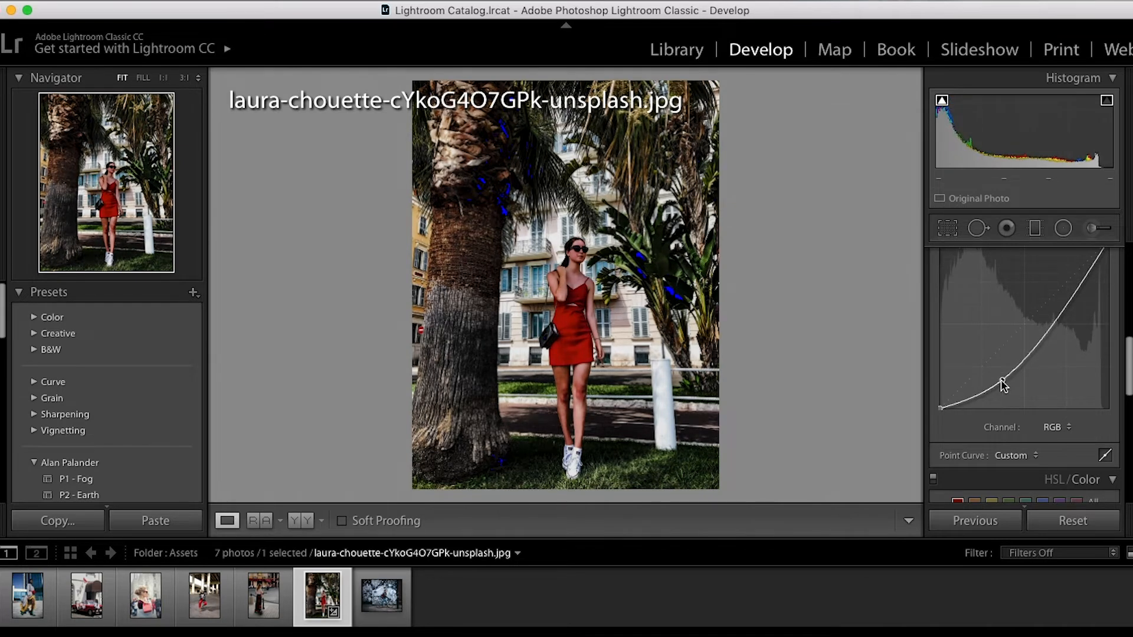
Set the saturation of the green, purple and yellow color ranges to −100
scroll(972, 382, "down", 3)
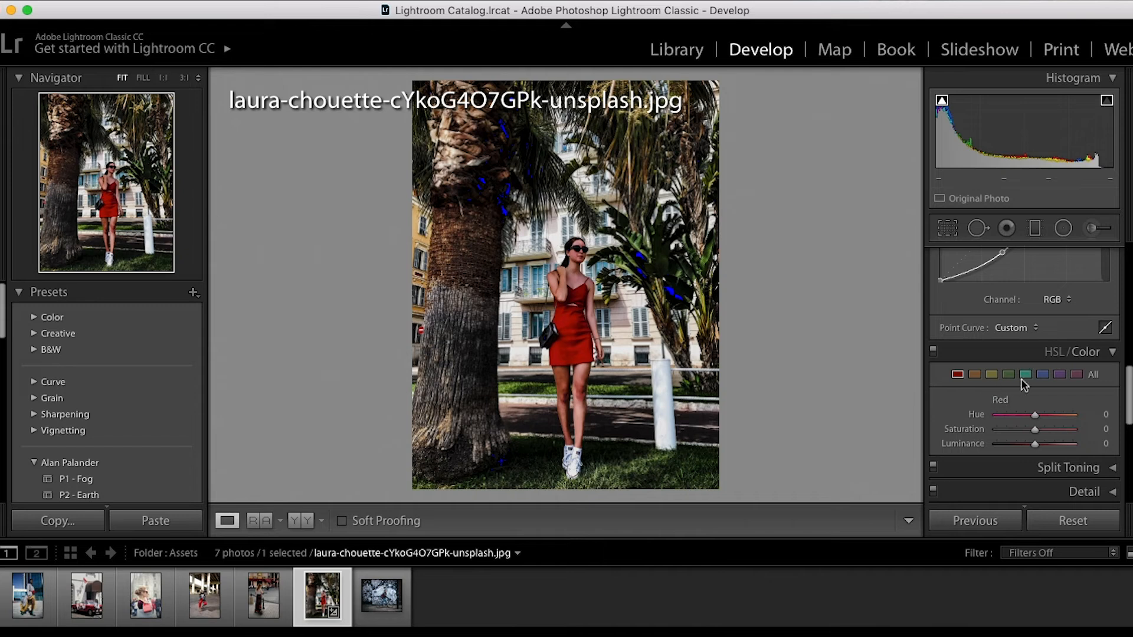
left_click(1025, 378)
left_click(1009, 378)
left_click_drag(1035, 431, 984, 434)
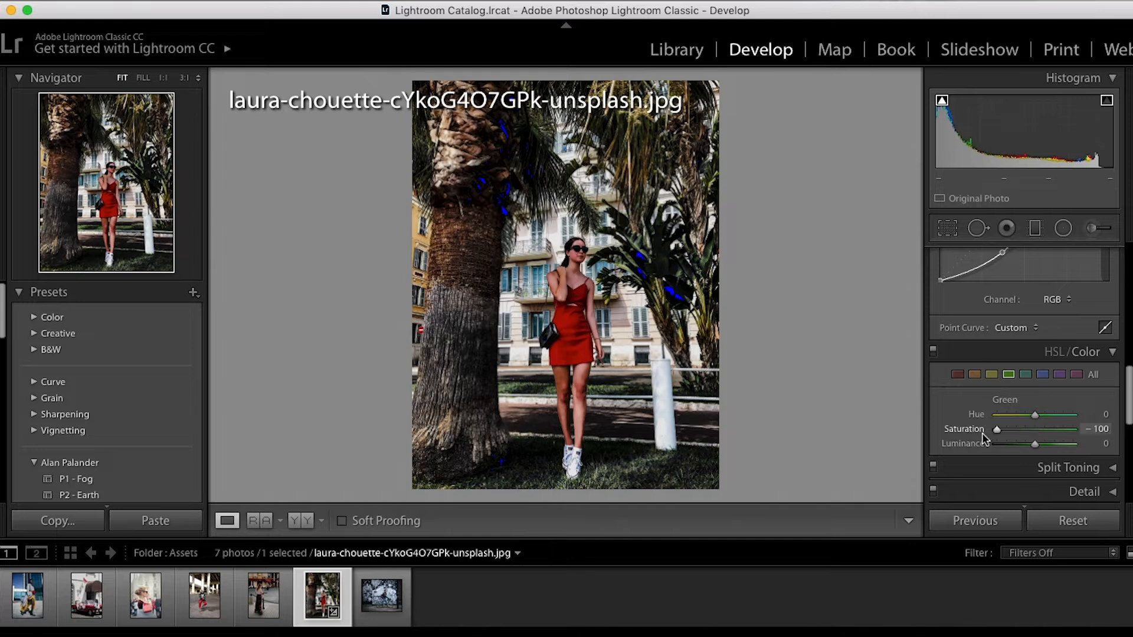
left_click(1060, 376)
left_click_drag(1036, 430, 968, 431)
left_click(1076, 374)
left_click(992, 374)
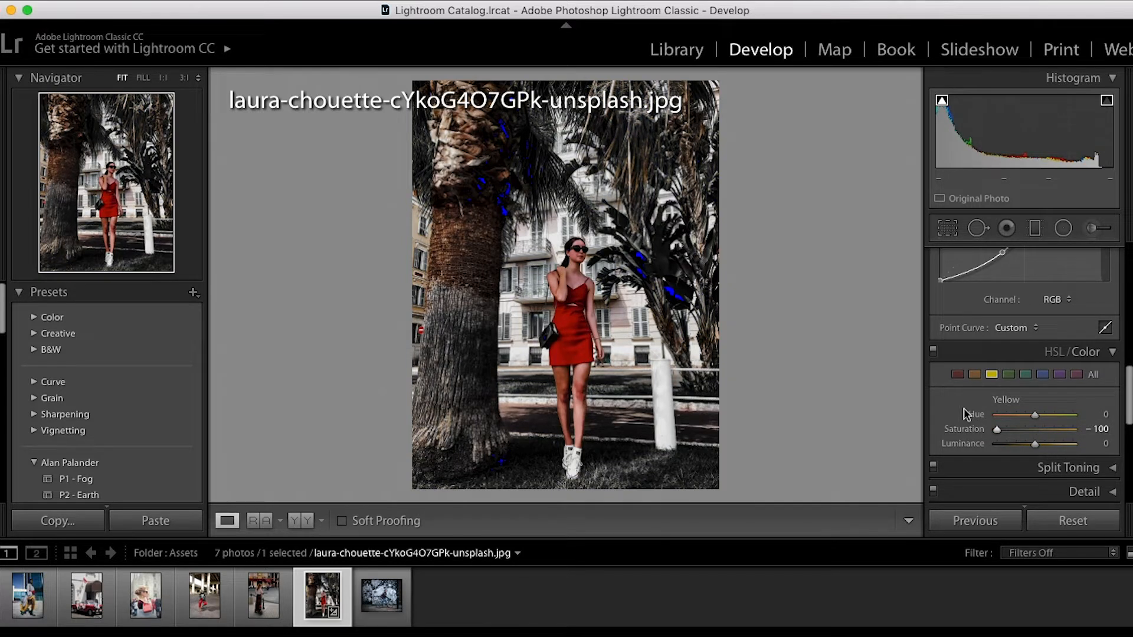
Lower the orange saturation, and set the red range's saturation to −42 and luminance to −13
left_click(974, 374)
mouse_move(1034, 415)
left_mouse_down()
mouse_move(1043, 447)
mouse_move(1019, 430)
left_mouse_up()
left_click(959, 375)
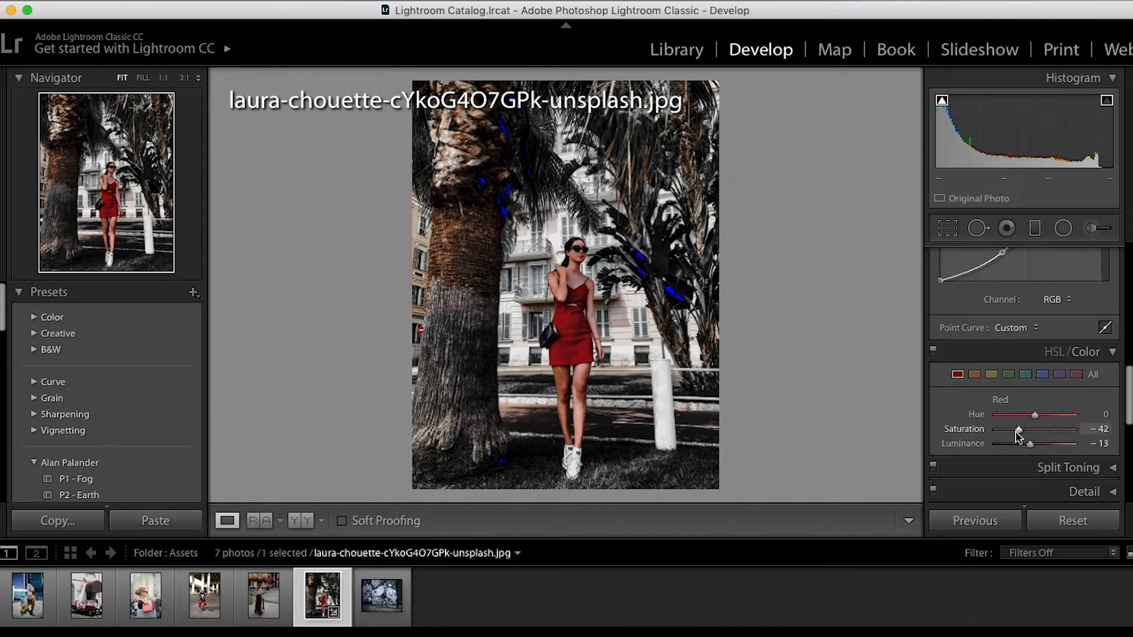
Turn off the shadow and highlight clipping indicators on the histogram
left_click(942, 102)
left_click(1107, 103)
Split-tone the photo with highlights at hue 190, saturation 6 and shadows at hue 206, saturation 12
left_click(1071, 467)
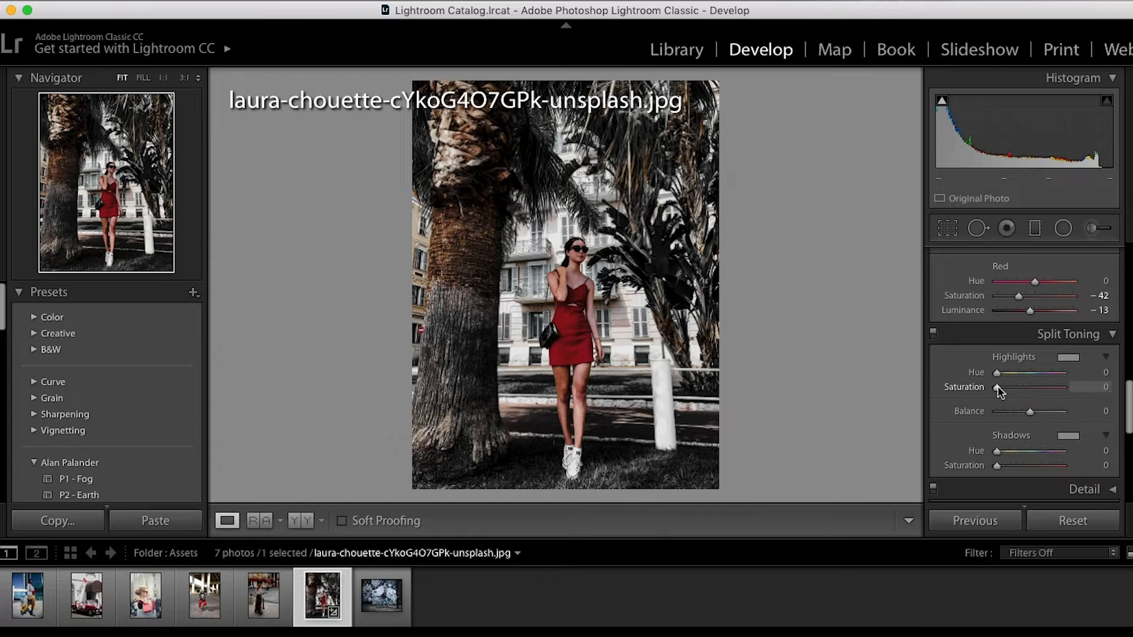
key("alt")
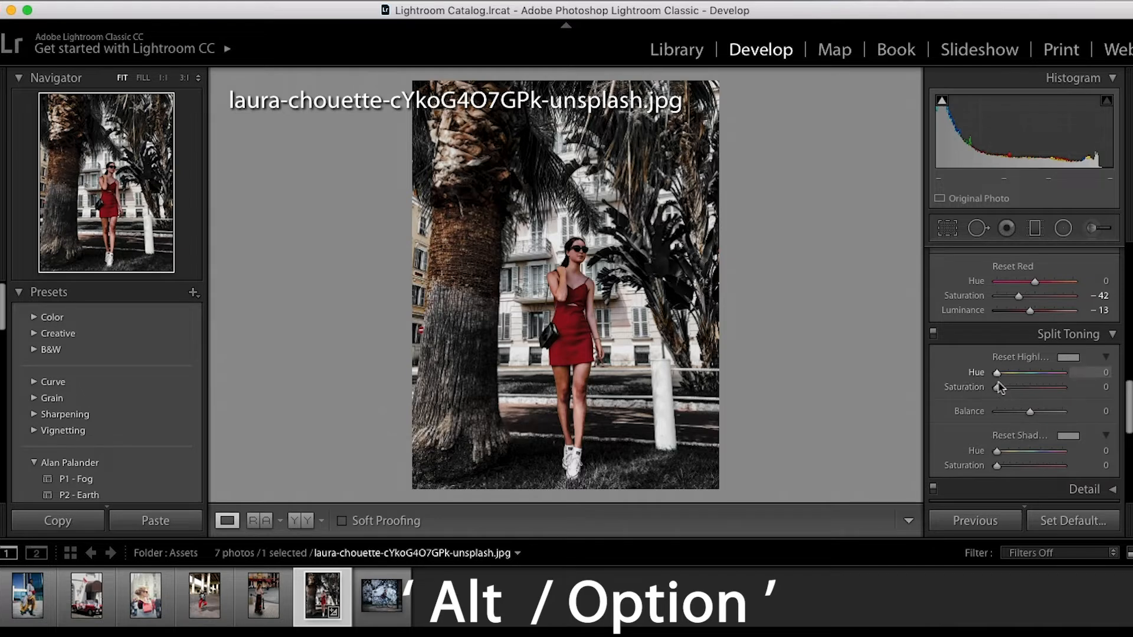
mouse_move(997, 373)
left_mouse_down()
mouse_move(1036, 384)
mouse_move(1003, 394)
left_mouse_up()
mouse_move(996, 451)
left_mouse_down()
mouse_move(1039, 461)
mouse_move(1006, 467)
left_mouse_up()
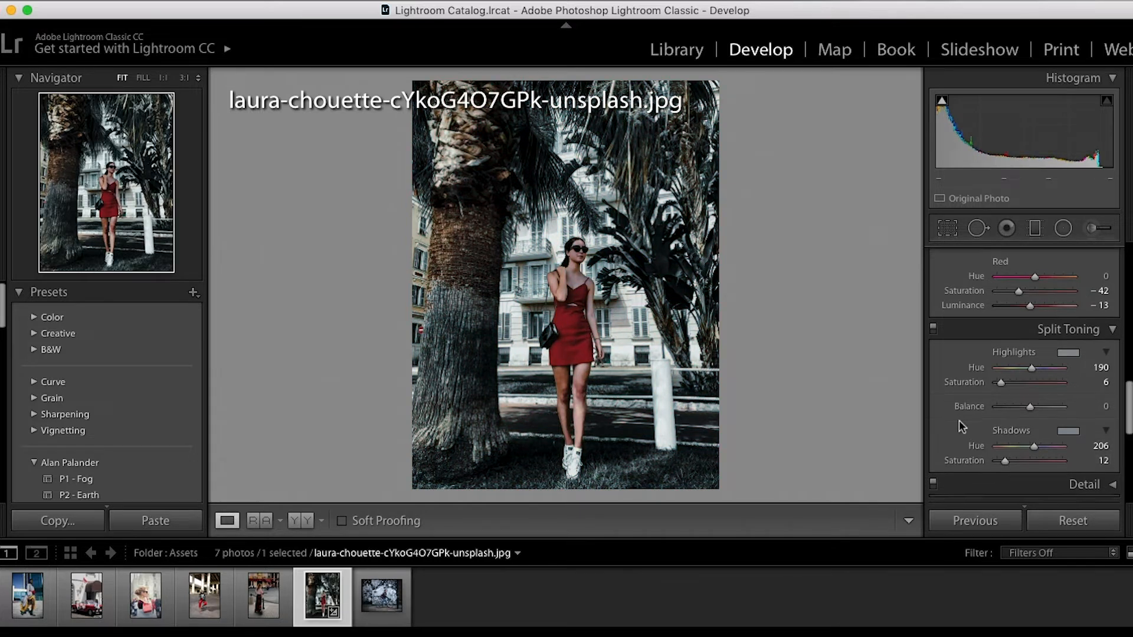
Add a dark post-crop vignette with amount −32, midpoint 6 and feather 100
scroll(958, 420, "down", 3)
left_click(961, 421)
scroll(1086, 437, "down", 5)
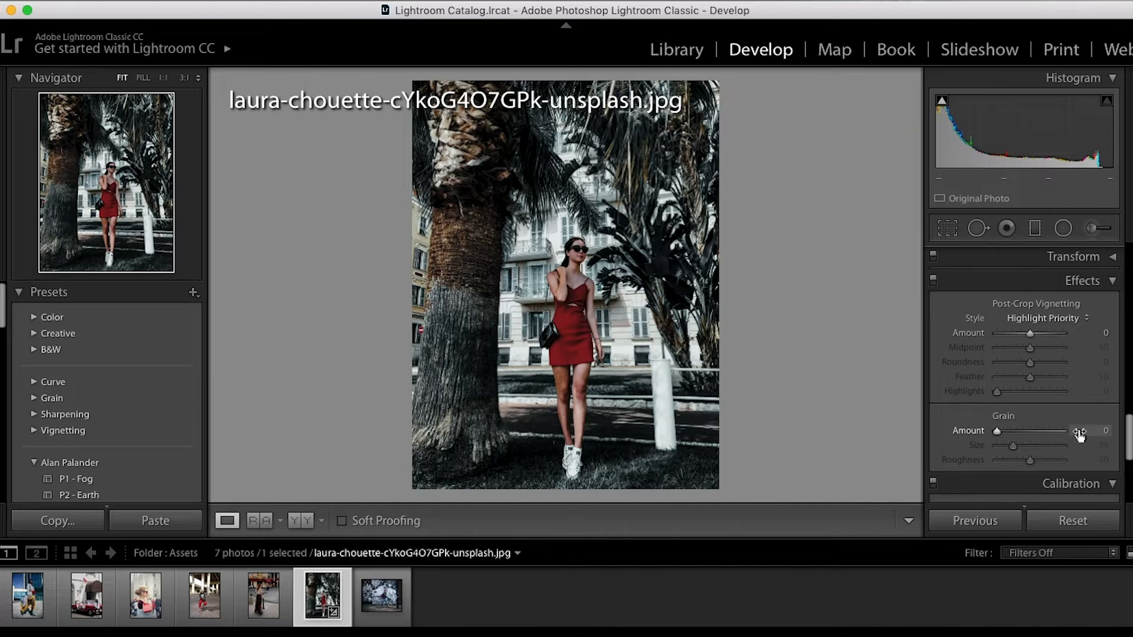
scroll(1080, 426, "up", 1)
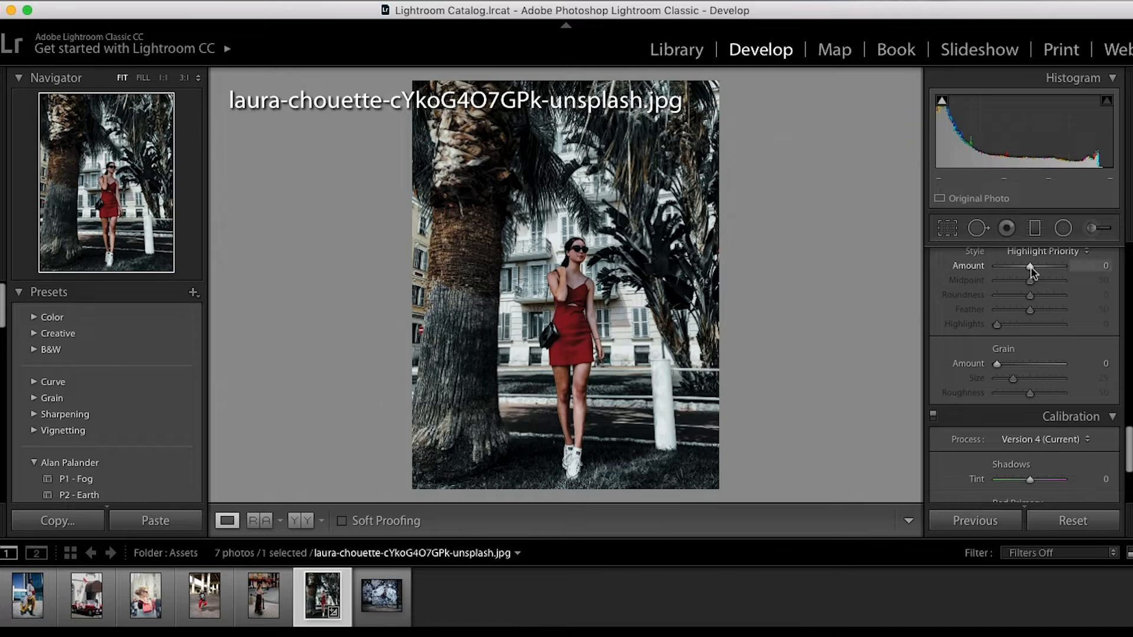
left_click_drag(1030, 267, 1008, 267)
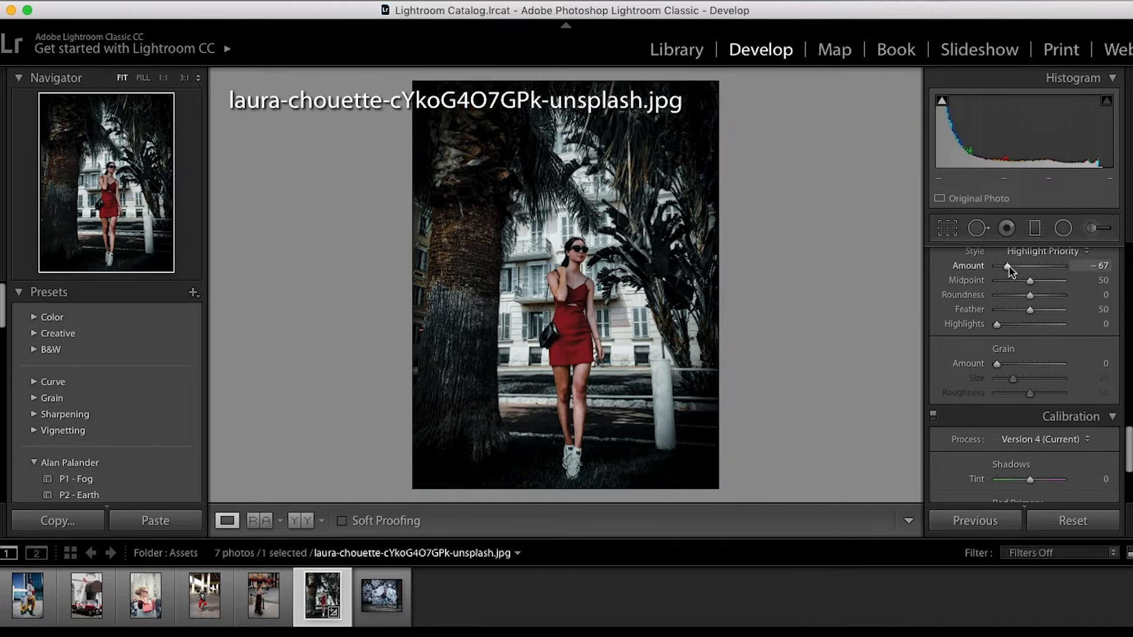
left_click_drag(1031, 312, 997, 310)
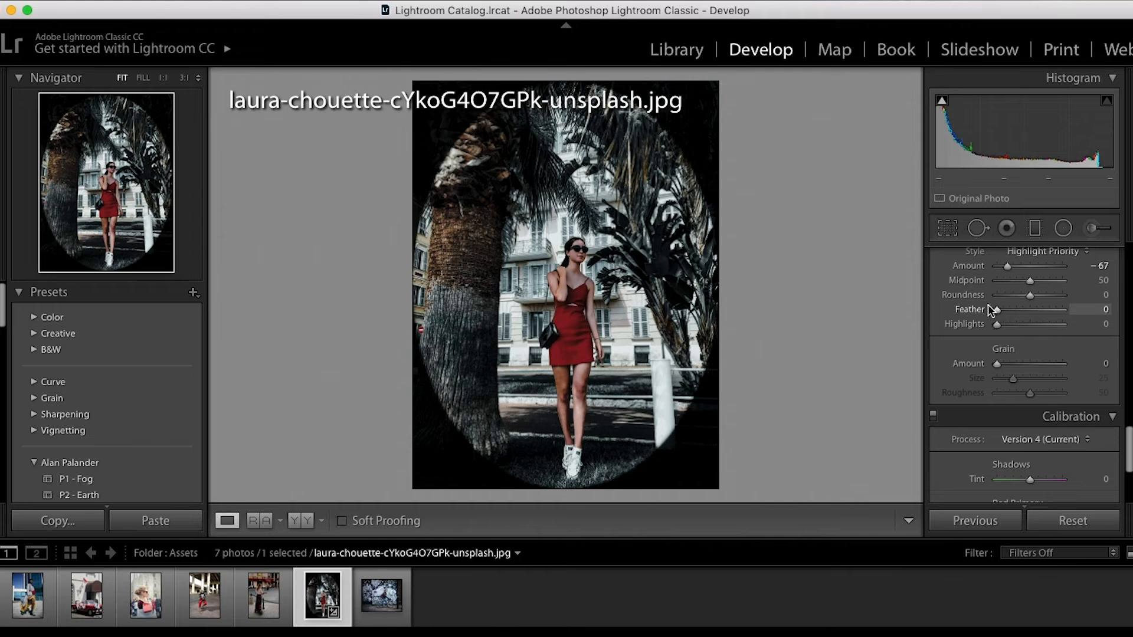
mouse_move(1008, 267)
left_mouse_down()
mouse_move(1024, 268)
mouse_move(1002, 281)
left_mouse_up()
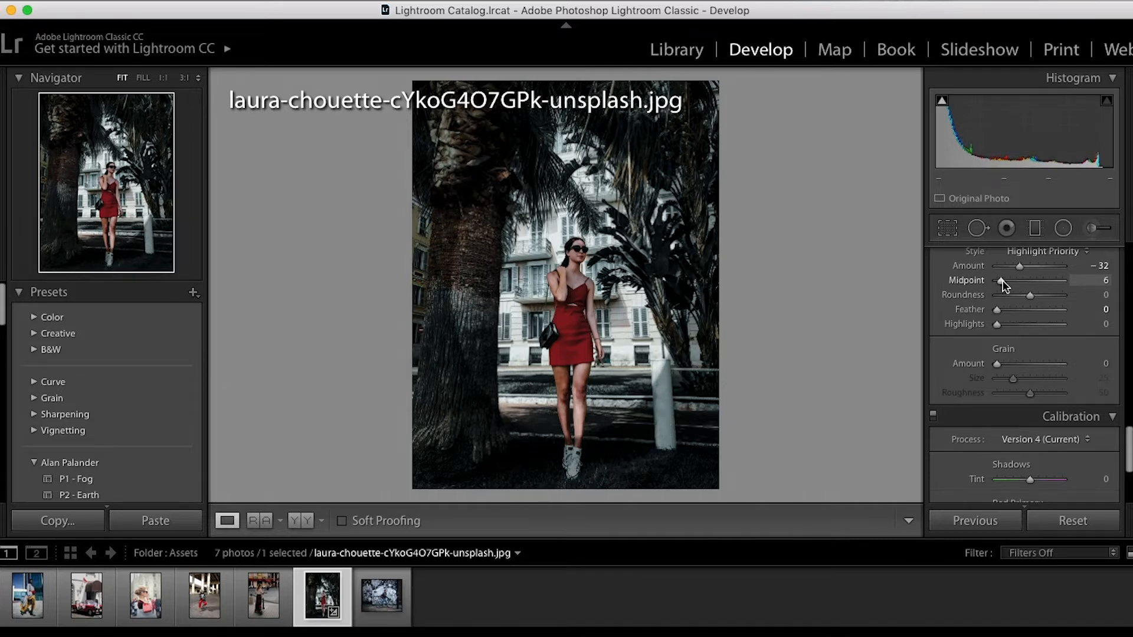
left_click_drag(998, 310, 1093, 323)
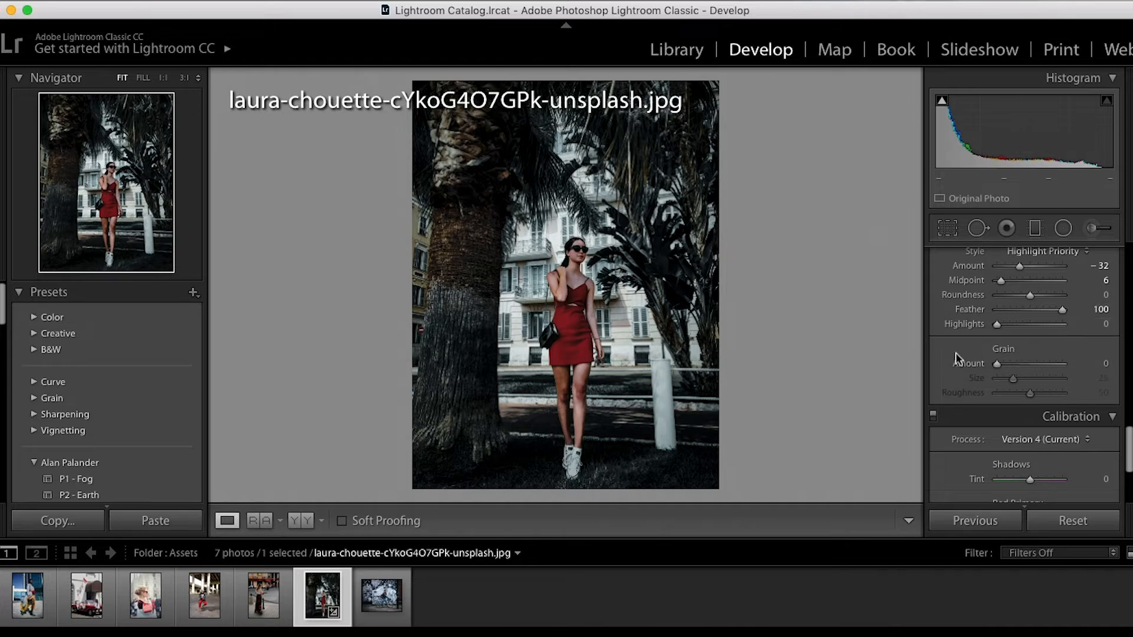
Compare the before and after versions of the photo side by side, and return to the single view
scroll(1007, 402, "down", 5)
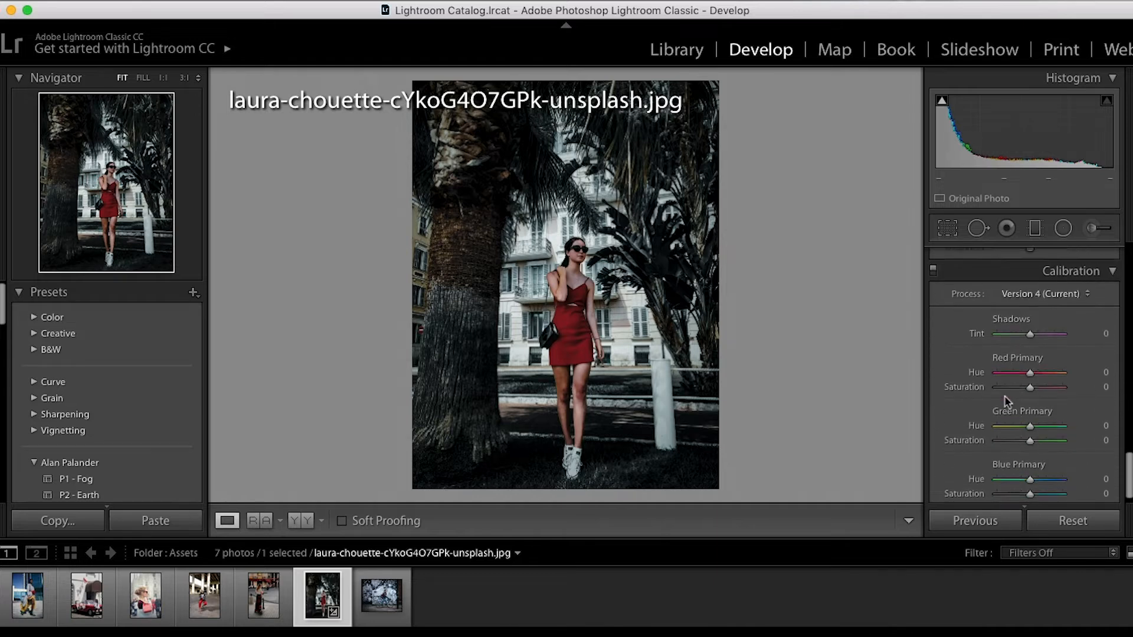
scroll(1056, 416, "up", 10)
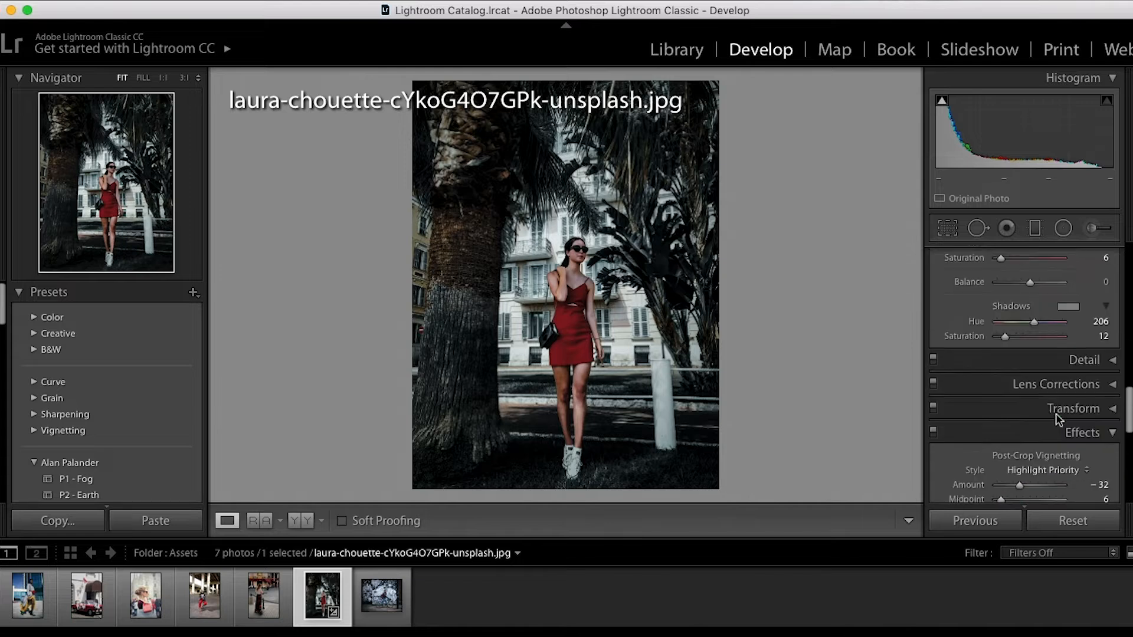
scroll(1056, 416, "up", 8)
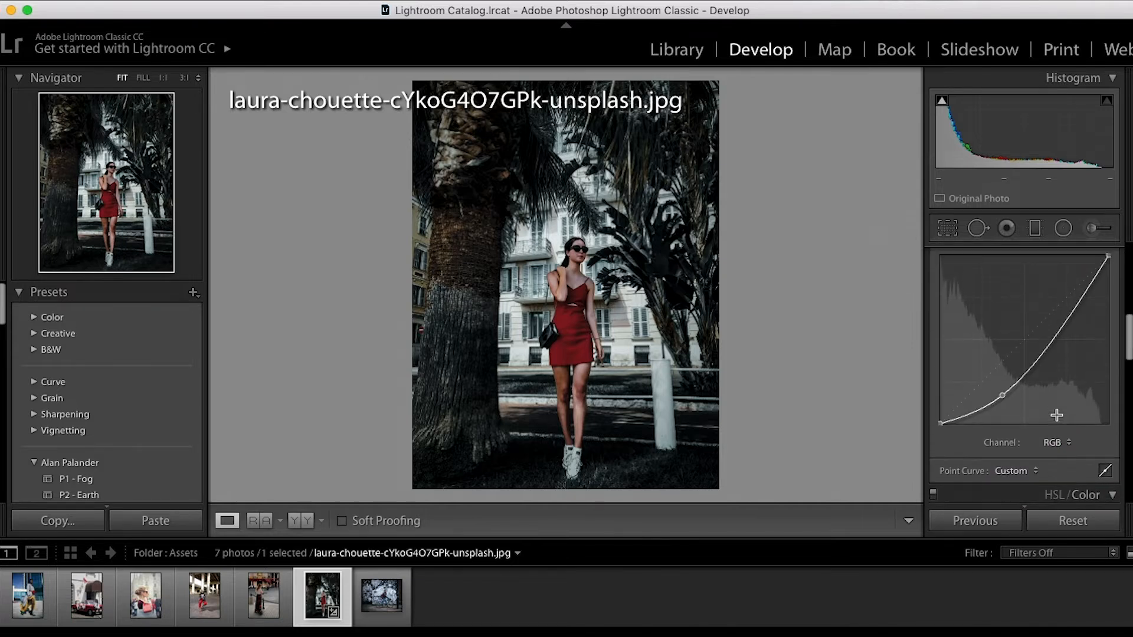
key("y")
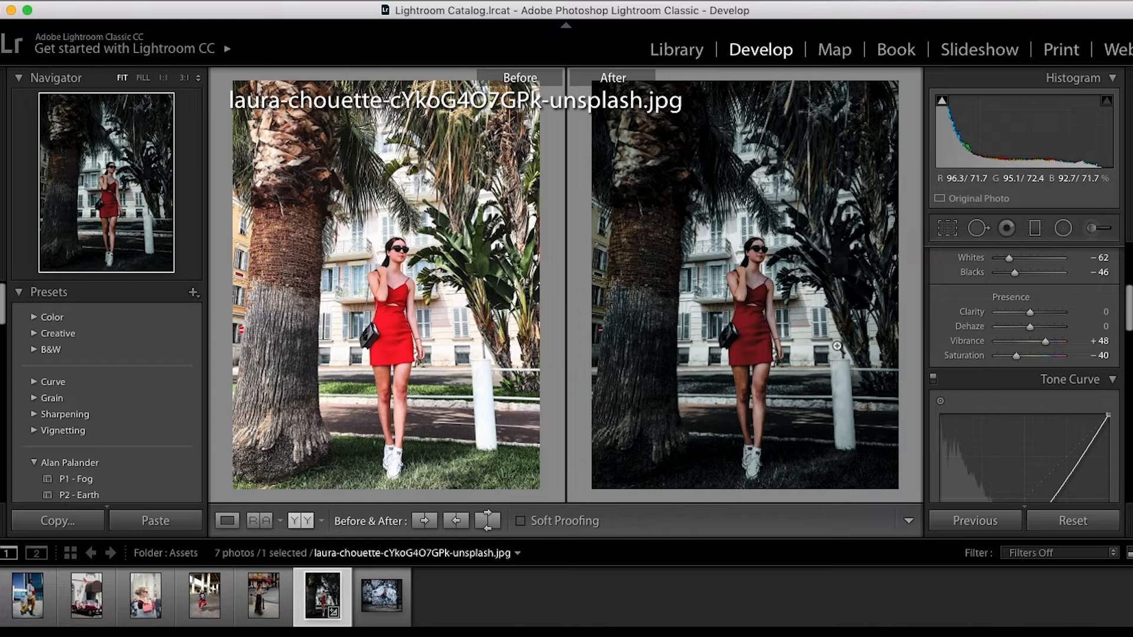
key("y")
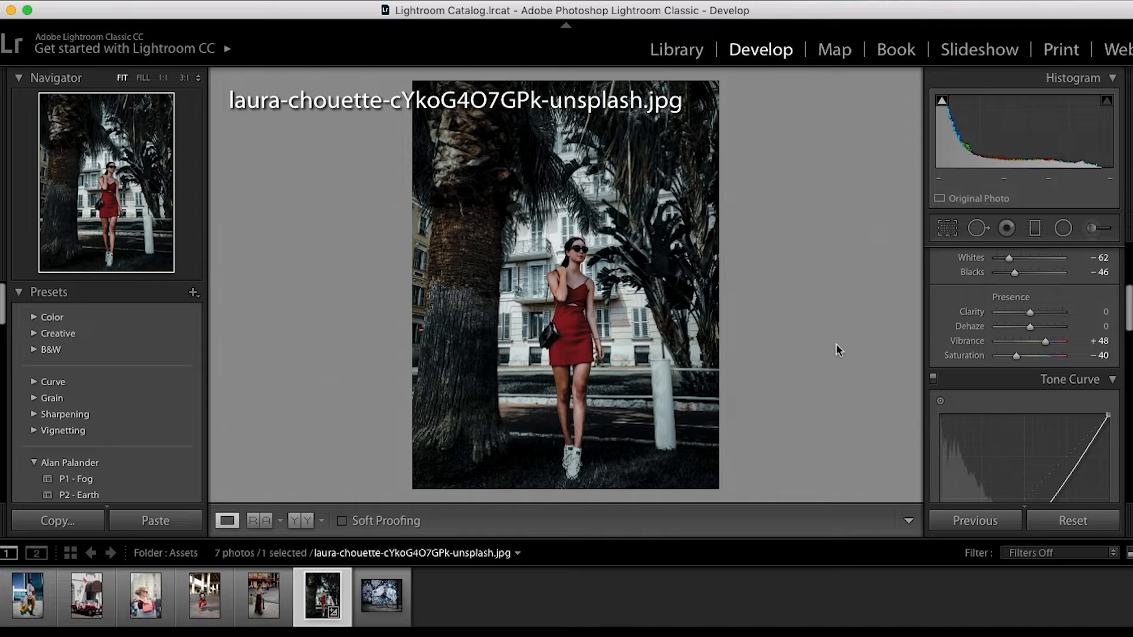
Copy the edited photo's develop settings with the setting groups already checked
left_click(54, 521)
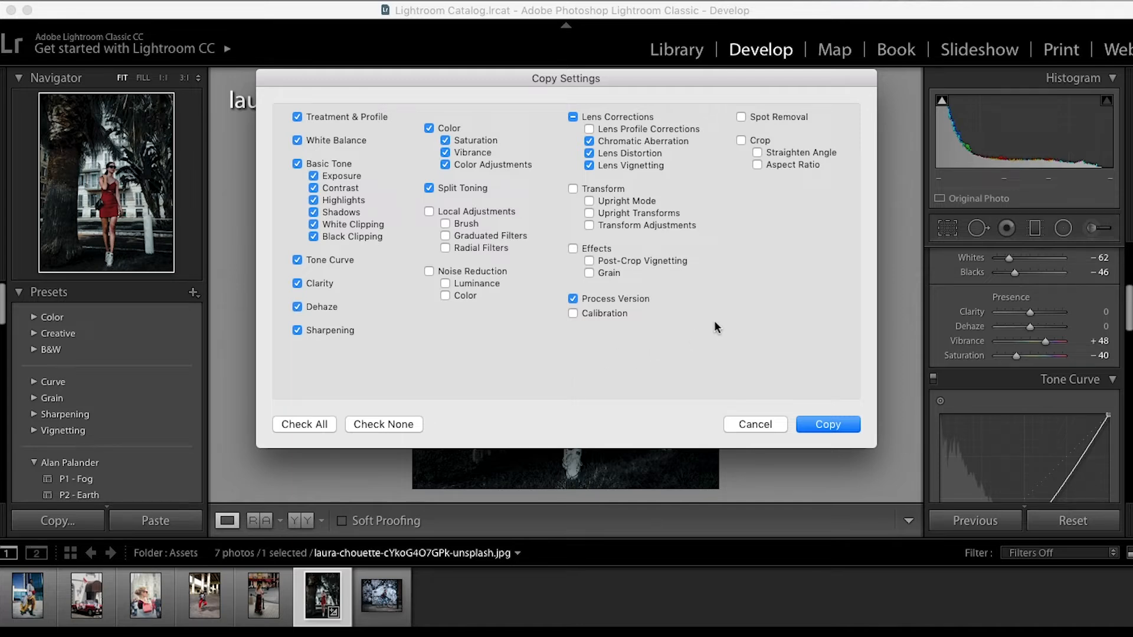
left_click(828, 425)
Paste the copied develop settings onto the bicycle photo and the five unedited photos before the edited one
left_click(380, 601)
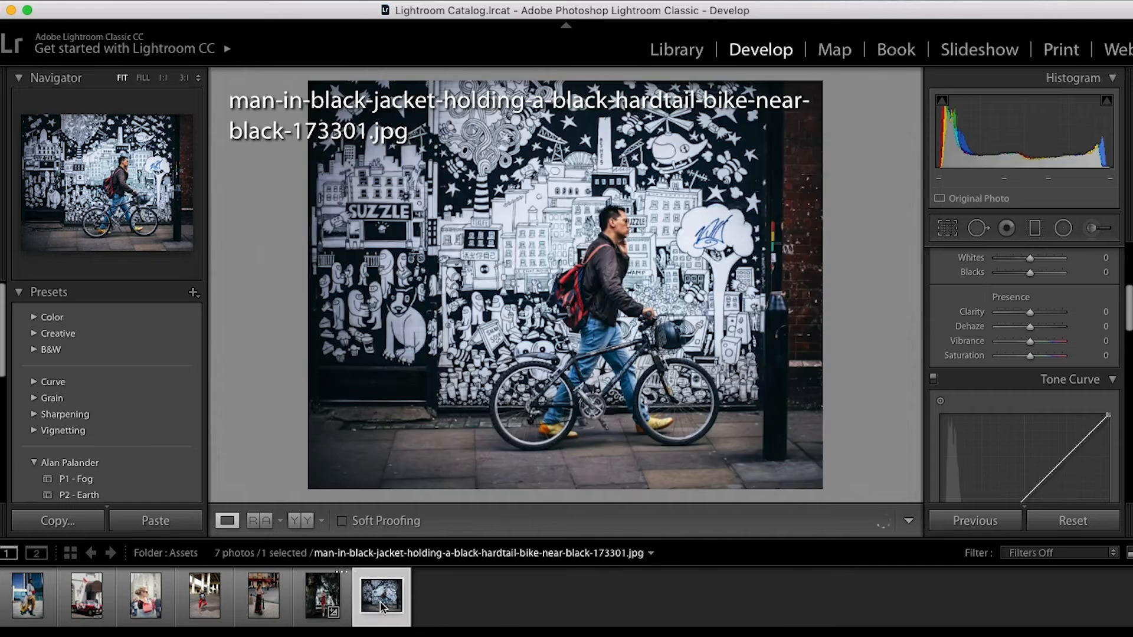
left_click(264, 600, "super")
left_click(205, 600, "super")
left_click(146, 599, "super")
left_click(92, 599, "super")
left_click(49, 599, "super")
key("shift+super+v")
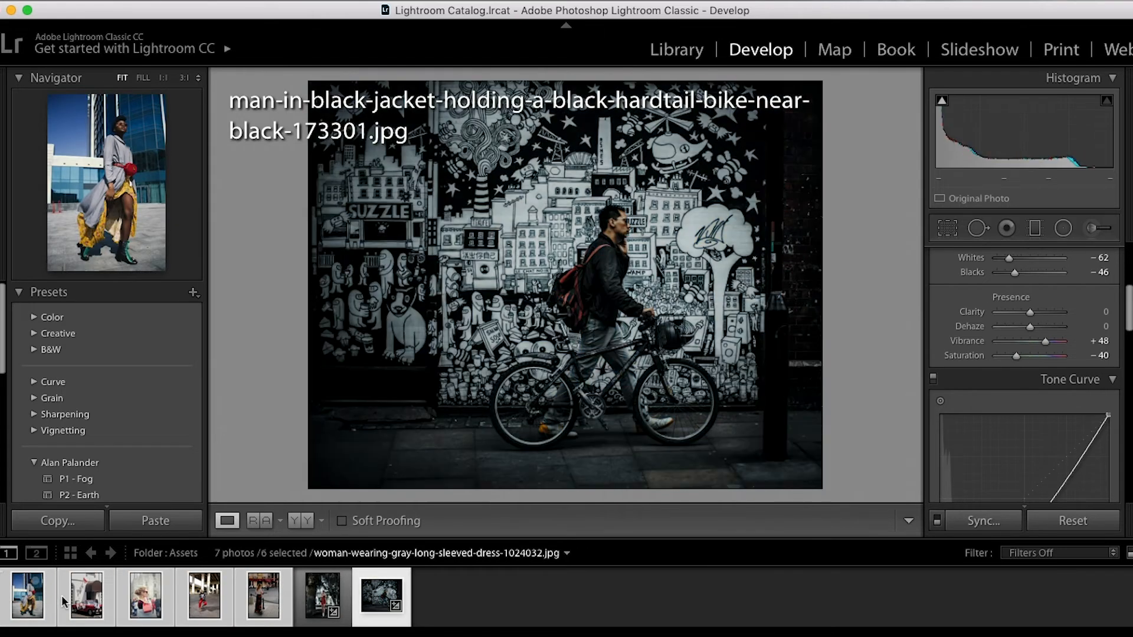
key("super+v")
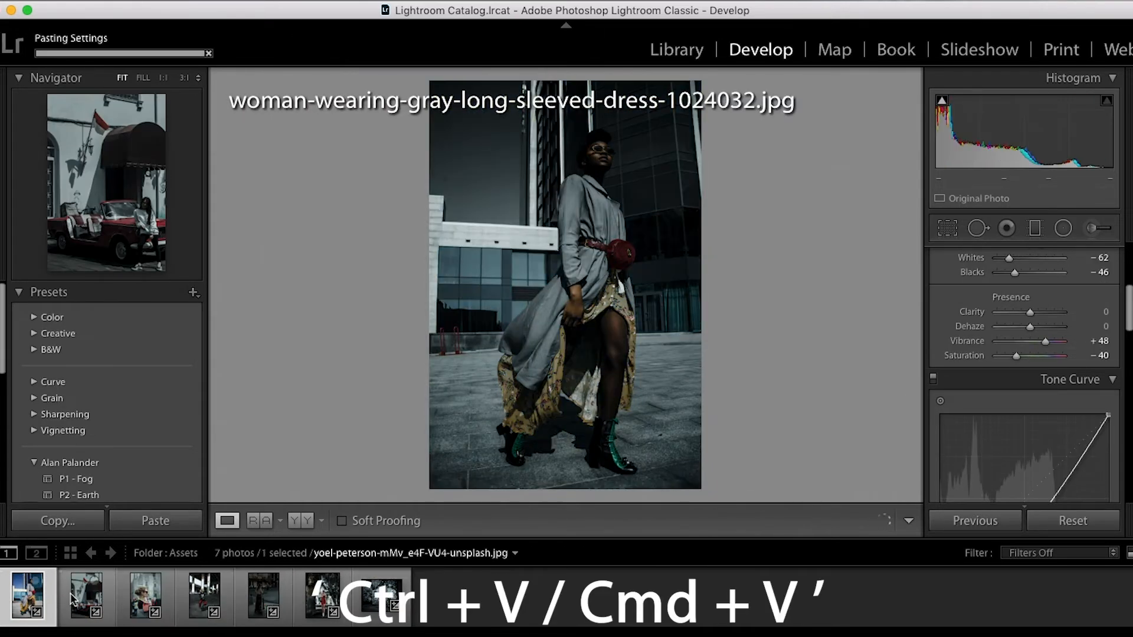
Go through the remaining photos one by one to examine how the pasted look suits each
left_click(108, 601)
left_click(167, 603)
left_click(228, 604)
left_click(285, 604)
left_click(344, 603)
left_click(398, 603)
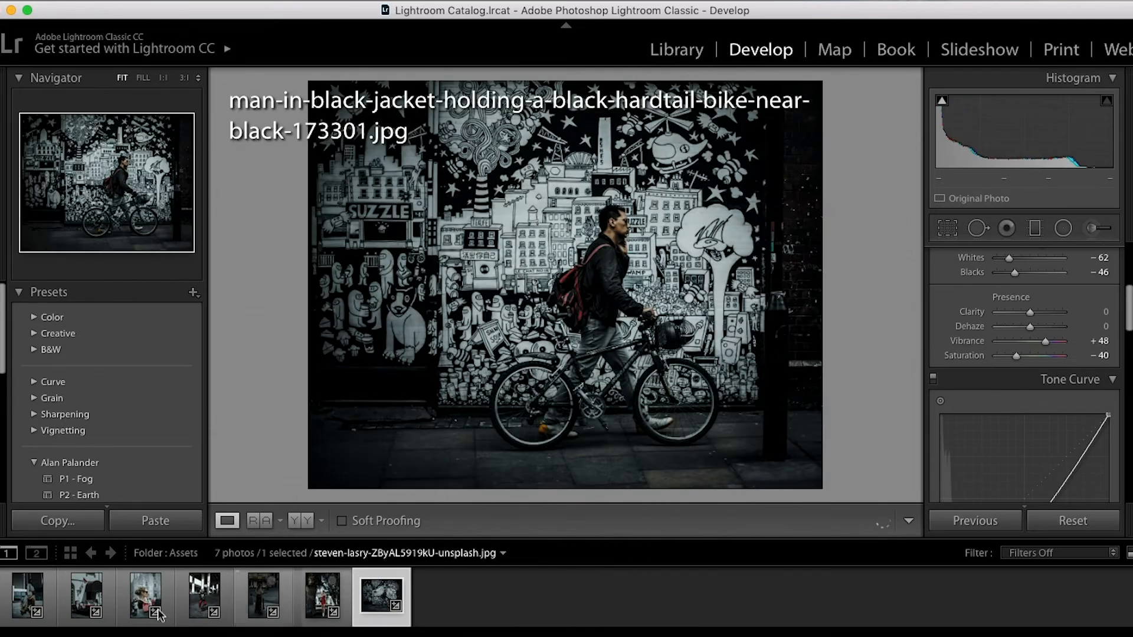
On the gray long-sleeved dress photo, set Exposure to +0.55, Contrast to +23, Whites to −29 and Blacks to −34
left_click(31, 601)
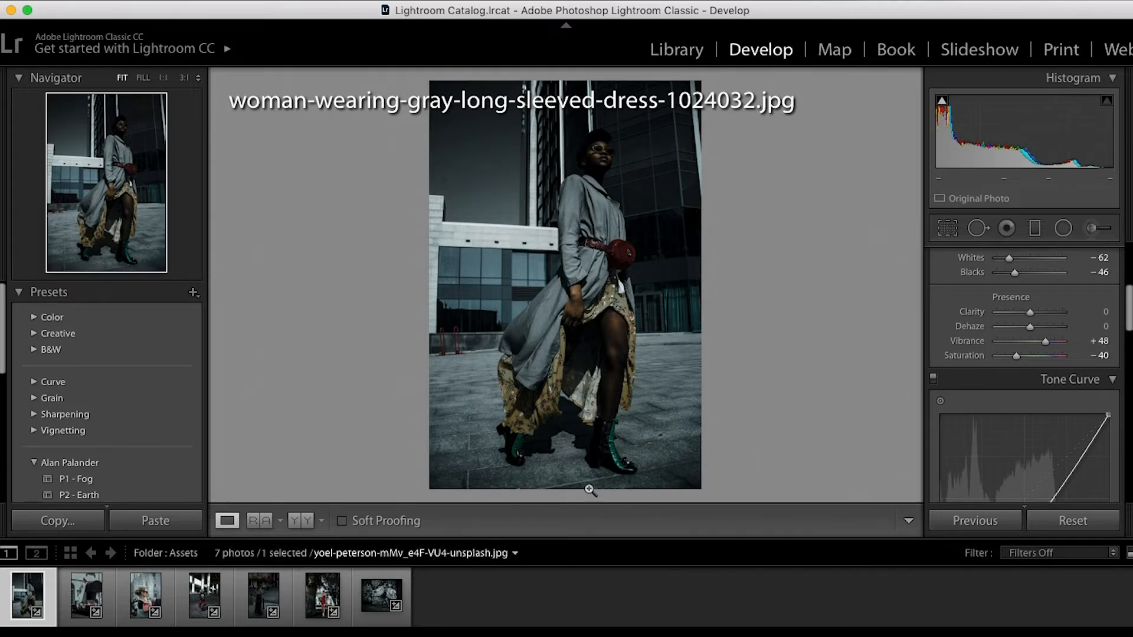
scroll(983, 362, "up", 4)
scroll(982, 362, "up", 3)
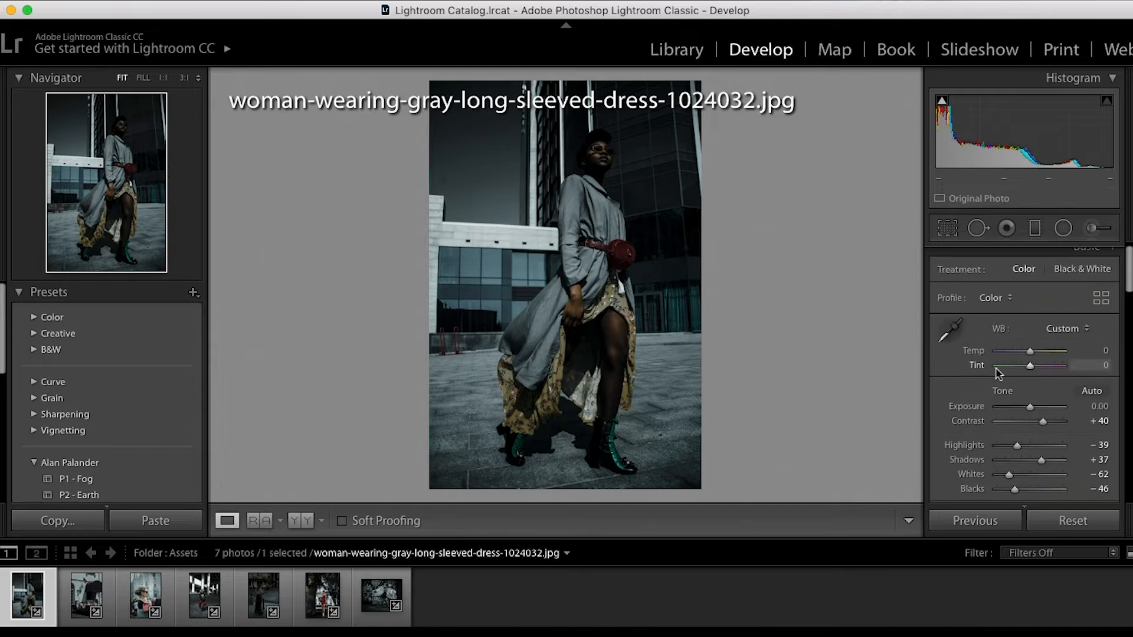
left_click_drag(1031, 406, 1035, 408)
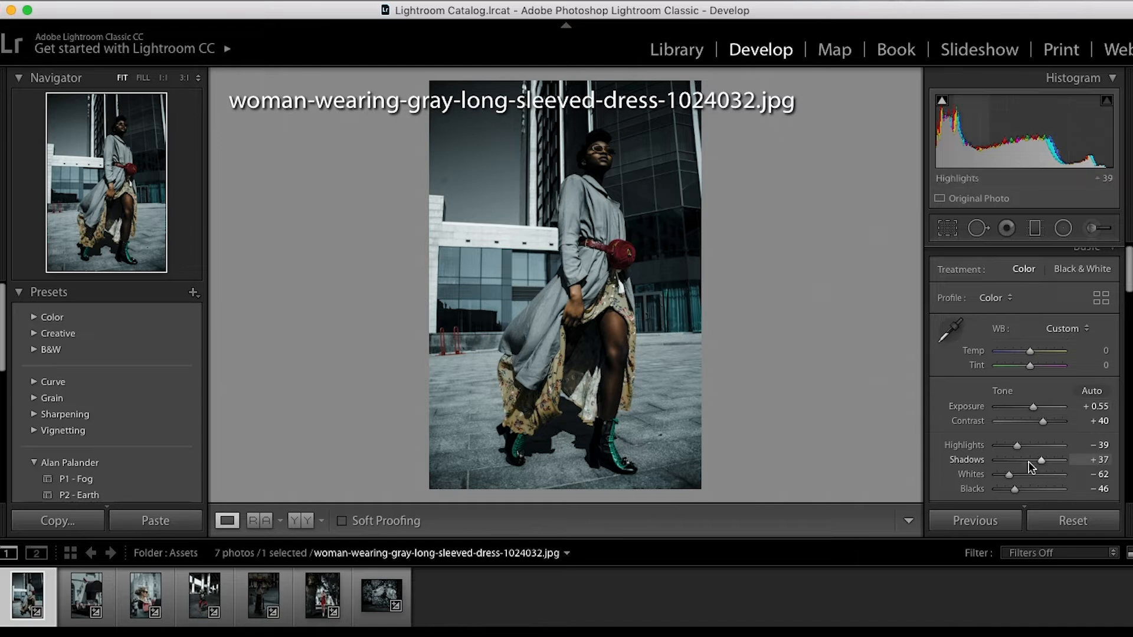
left_click_drag(1016, 475, 1021, 482)
scroll(1018, 480, "down", 1)
left_click_drag(1042, 414, 1038, 414)
scroll(979, 397, "down", 3)
scroll(978, 397, "down", 15)
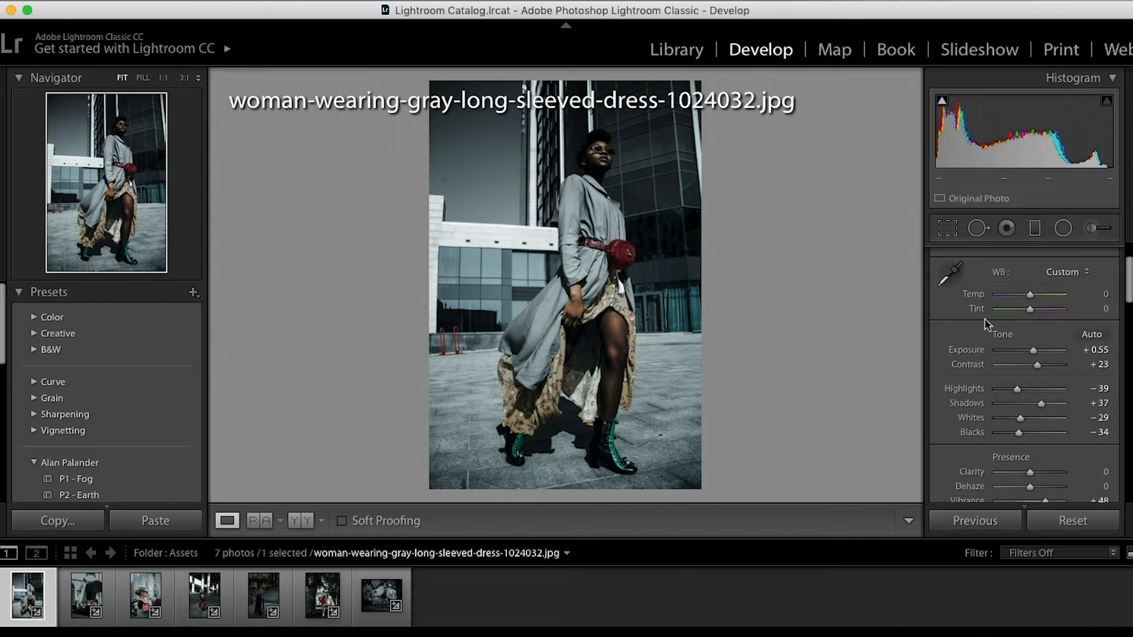
Raise the upper tone curve point to about 75.3 / 72.5 % and set Aqua Saturation to −100 on the gray dress photo
left_click_drag(1061, 382, 1067, 359)
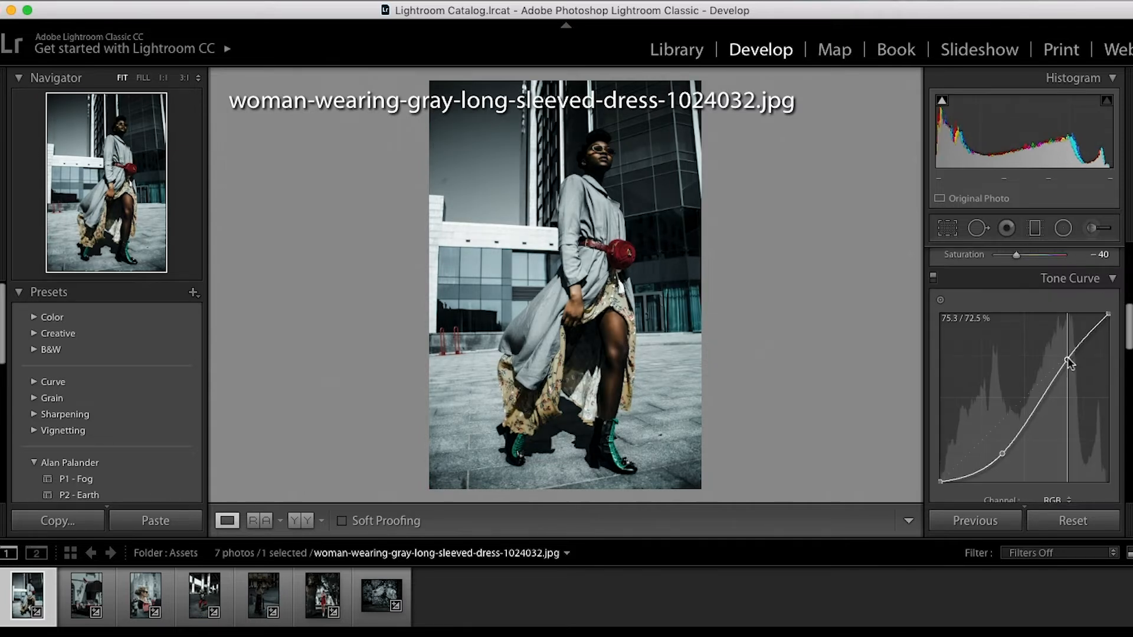
scroll(1029, 349, "up", 5)
scroll(1033, 343, "down", 7)
scroll(1034, 342, "down", 8)
left_click(1026, 367)
left_click_drag(1036, 423, 979, 421)
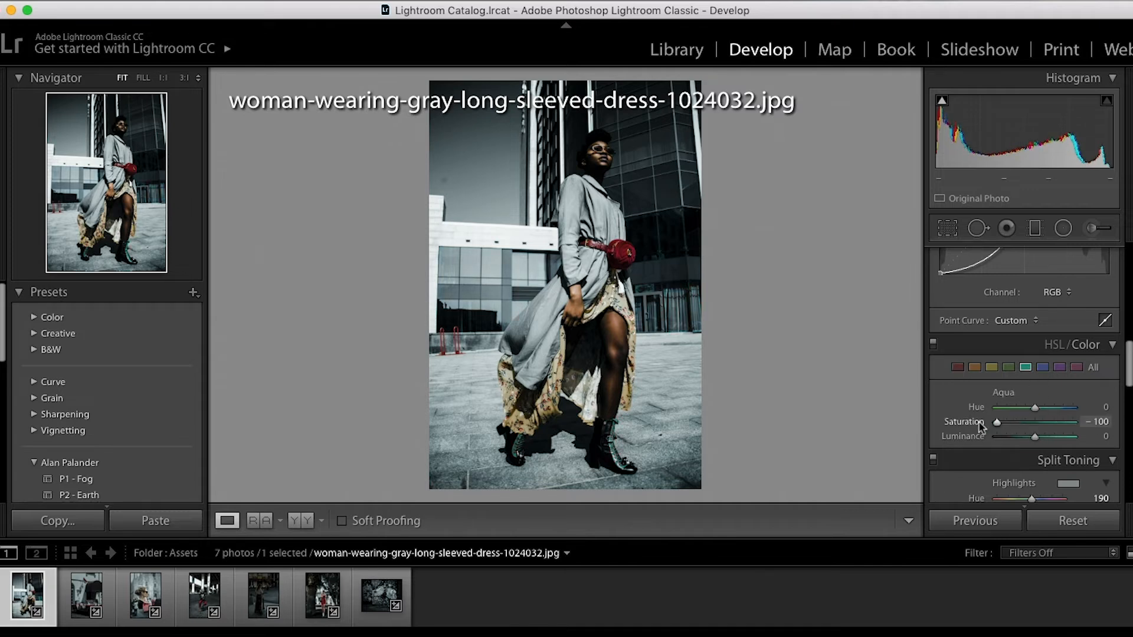
Check the HSL settings of the green, aqua, blue, purple and magenta color ranges on the dress photo
left_click(1014, 370)
left_click(1026, 369)
left_click(1044, 370)
left_click(1058, 369)
left_click(1057, 369)
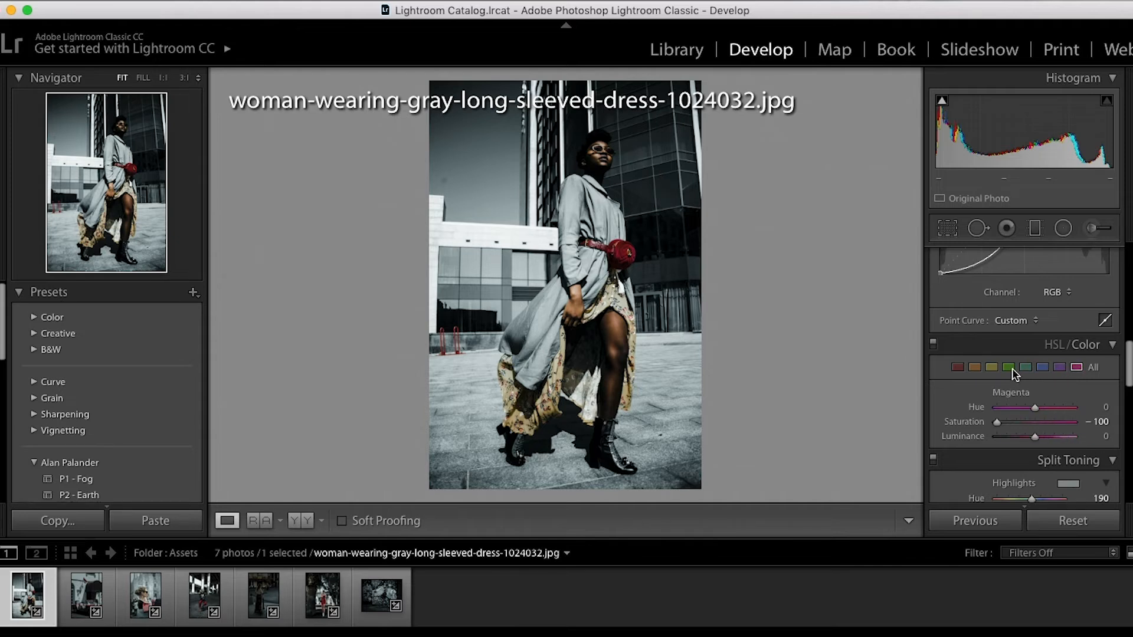
scroll(1032, 409, "down", 2)
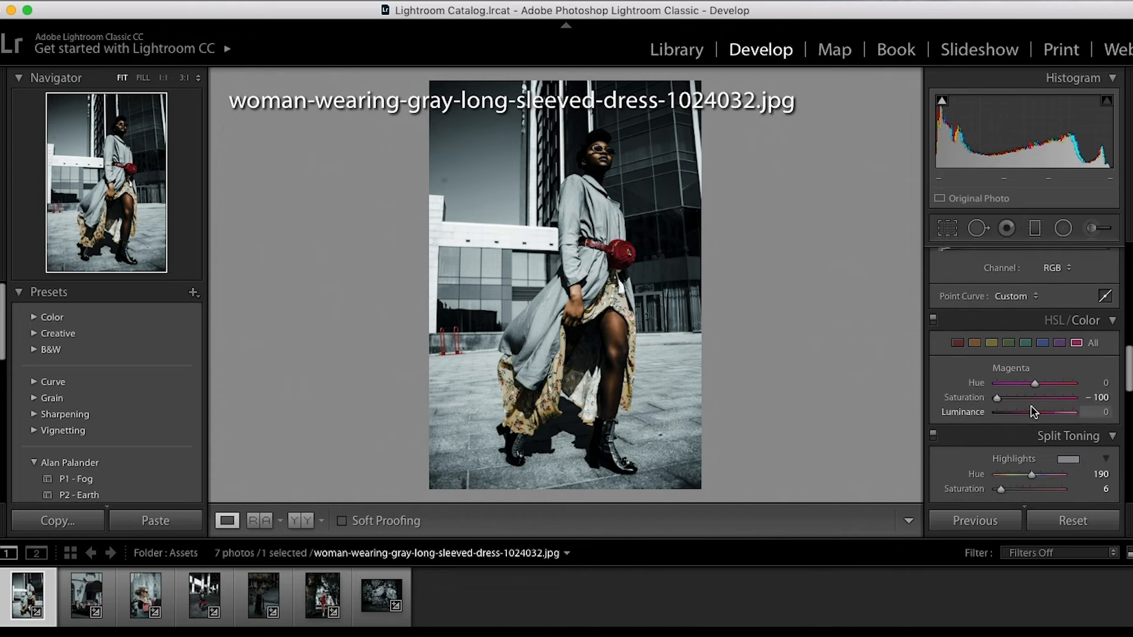
Darken the dress photo from its lower, right and left edges with three graduated filters at Exposure −0.95
left_click(1034, 229)
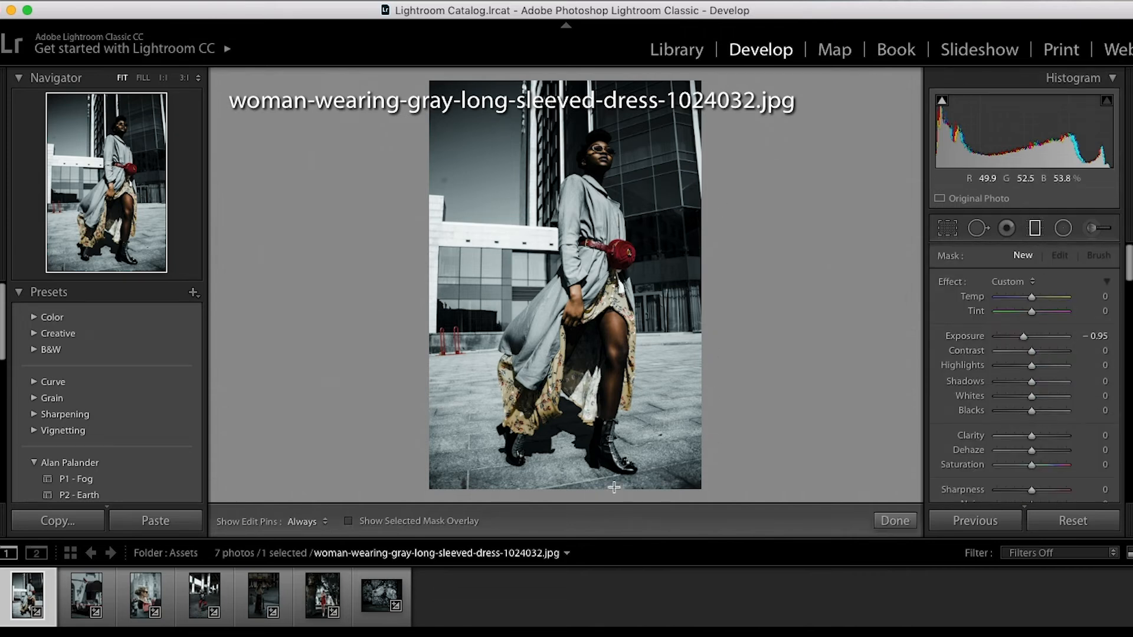
left_click_drag(594, 490, 612, 285)
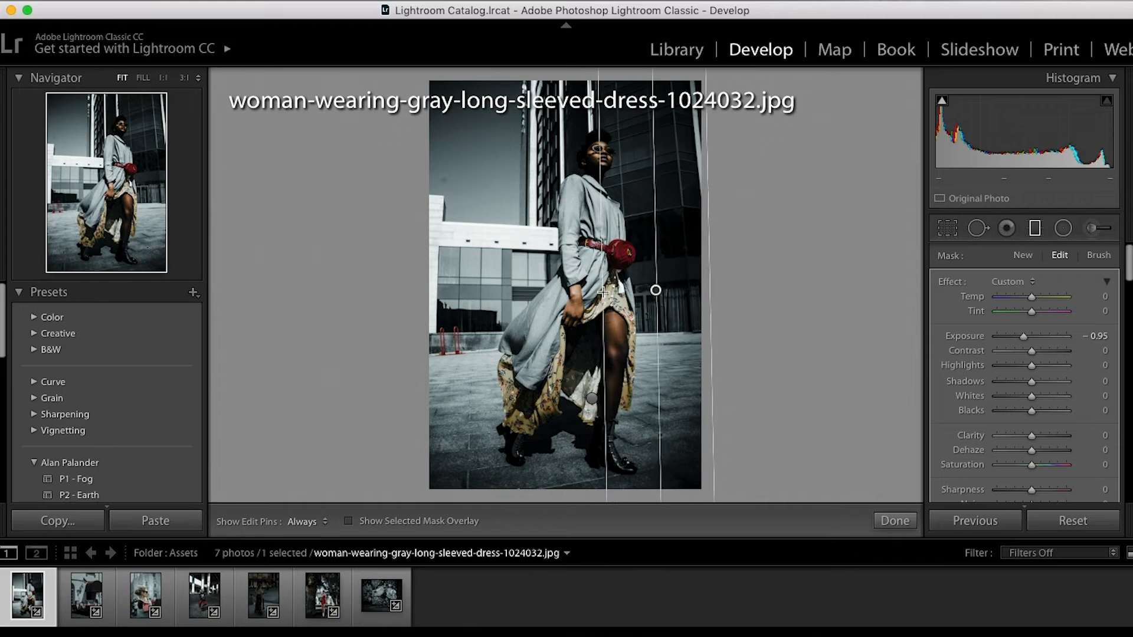
left_click_drag(419, 289, 557, 297)
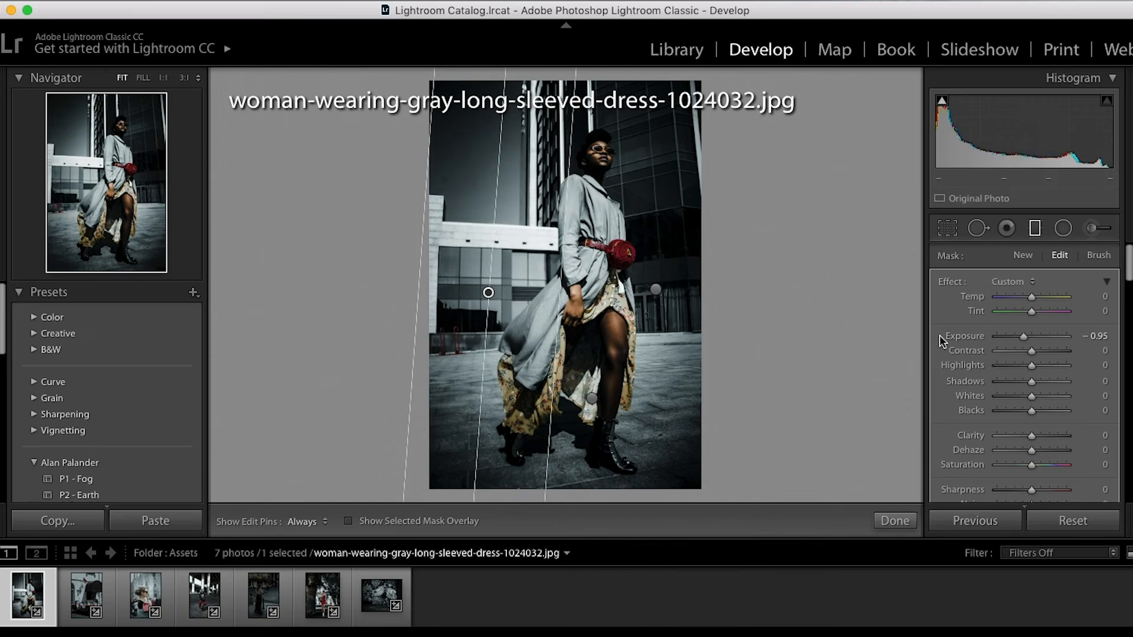
Add a radial filter around the face of the woman in the gray dress with Exposure −0.40, and finish the filter
left_click(1062, 228)
left_click_drag(598, 155, 605, 167)
left_click_drag(1023, 335, 1028, 339)
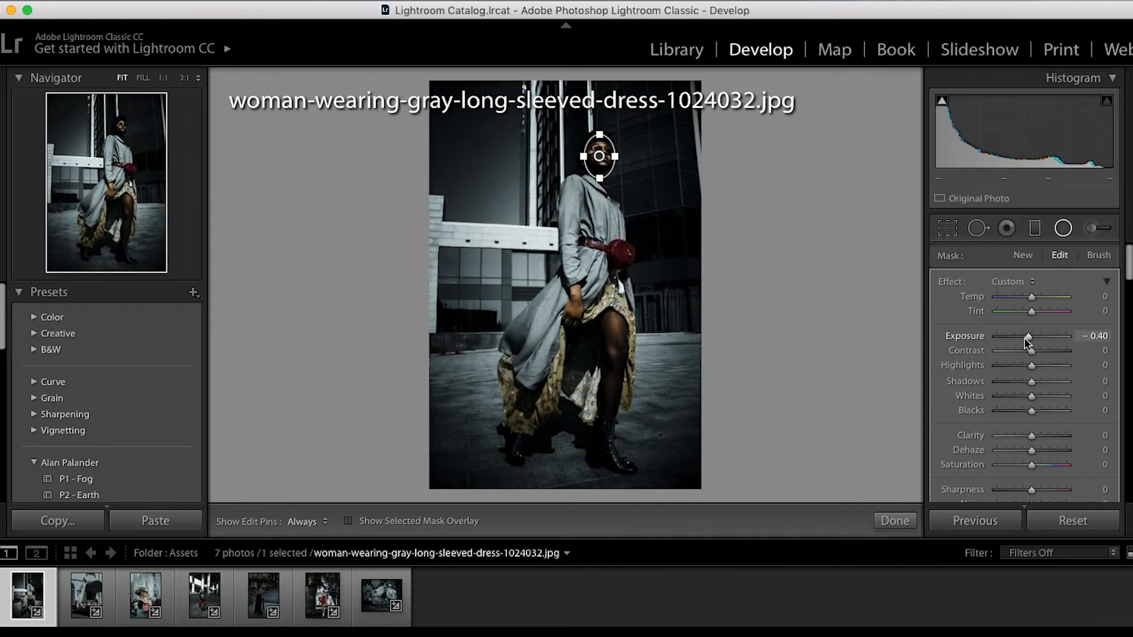
left_click(1063, 229)
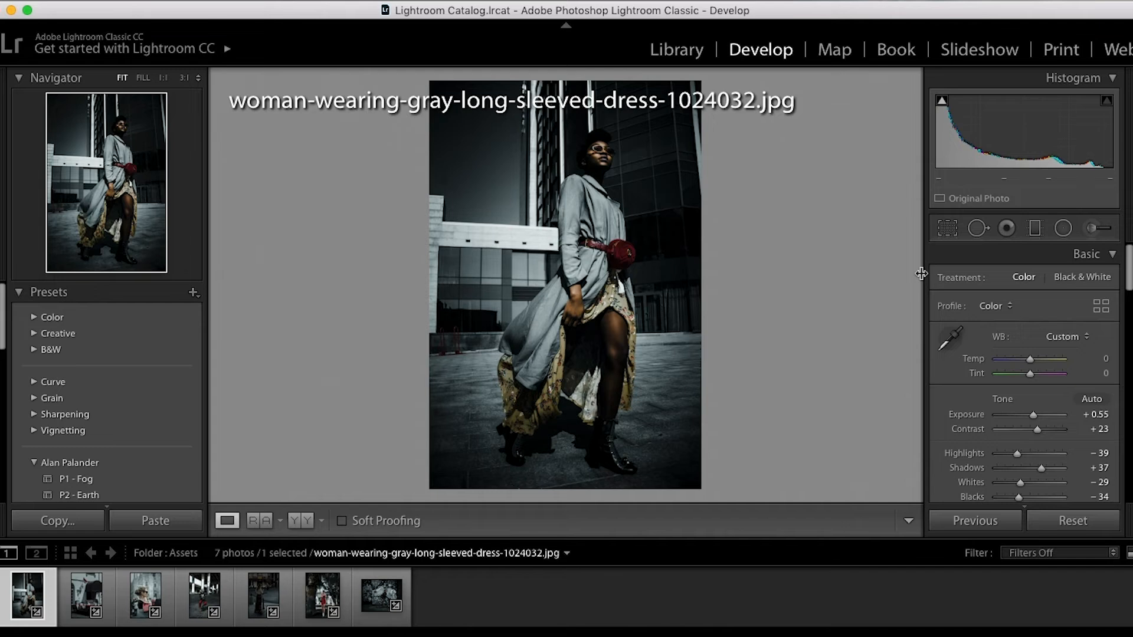
On the red car photo, set Exposure to +1.10 and darken the top, left and bottom with graduated filters at Exposure −1.86
left_click(87, 595)
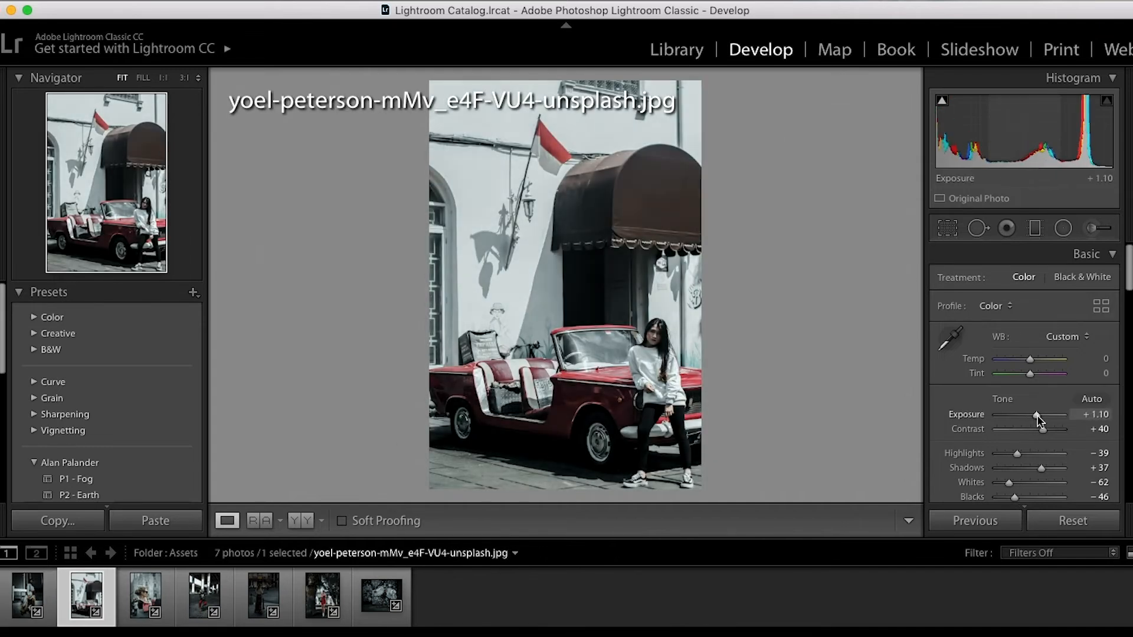
left_click(1037, 229)
left_click_drag(548, 84, 553, 249)
left_click_drag(1024, 336, 1017, 338)
left_click_drag(422, 367, 666, 372)
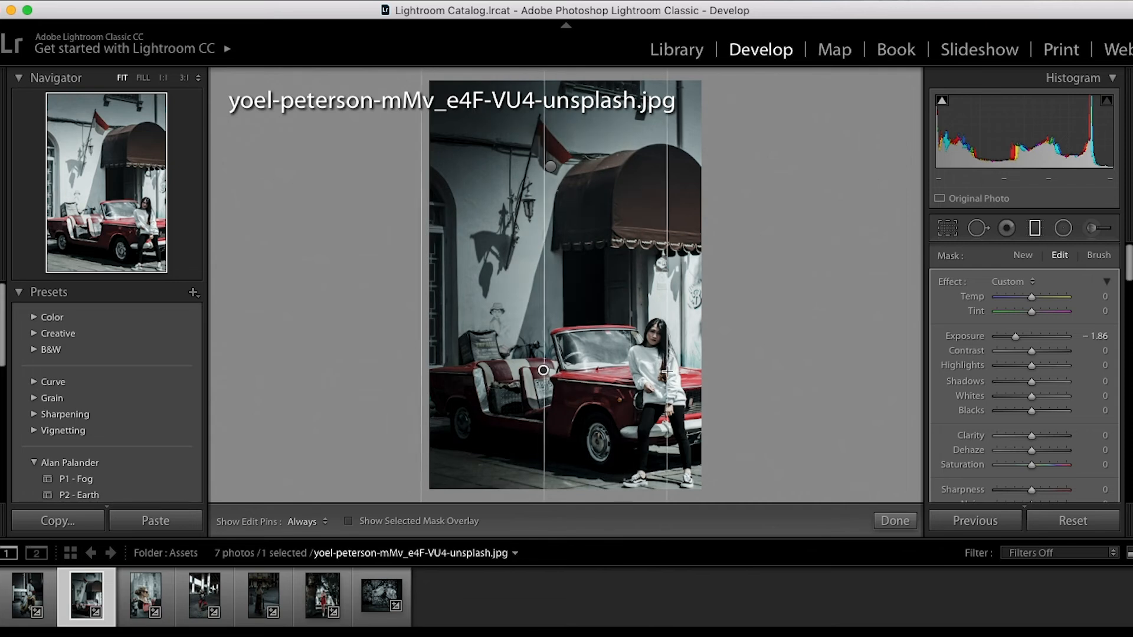
left_click_drag(594, 487, 601, 417)
Darken the third photo from all four sides with graduated filters, raising Dehaze on the top one, and fine-tune the photo's global sliders
left_click(146, 595)
left_click(1035, 229)
left_click_drag(605, 78, 603, 290)
left_click_drag(1032, 451, 1042, 452)
left_click_drag(748, 377, 593, 376)
left_click_drag(415, 407, 506, 407)
mouse_move(581, 495)
left_mouse_down()
mouse_move(604, 400)
mouse_move(599, 413)
left_mouse_up()
scroll(1091, 405, "down", 10)
left_click(1036, 228)
scroll(1074, 411, "down", 5)
left_click_drag(1028, 423, 1015, 423)
left_click_drag(1018, 407, 1036, 419)
On the photo of the woman sitting on a chair, add a radial filter around her and raise its Exposure slightly
left_click(205, 596)
scroll(1031, 373, "up", 10)
left_click(1062, 229)
mouse_move(540, 247)
left_mouse_down()
mouse_move(573, 313)
mouse_move(554, 319)
left_mouse_up()
left_click_drag(1024, 337, 1025, 337)
left_click(1063, 228)
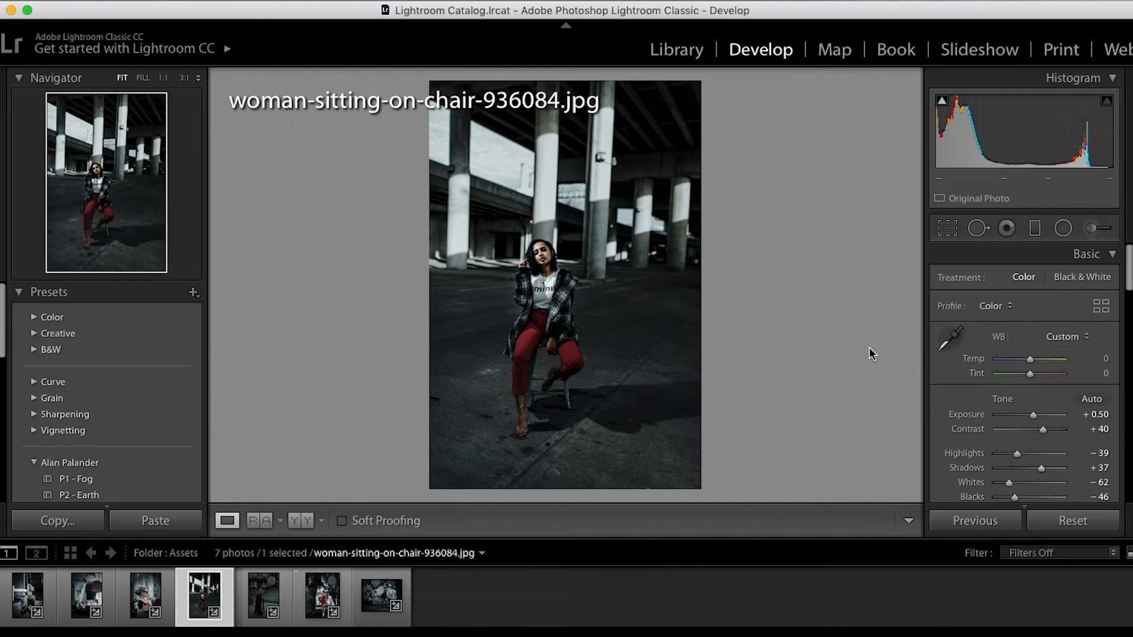
key("y")
Brighten the photo of the woman with the scooter and select Yellow in the HSL color adjustments
scroll(1006, 404, "down", 3)
scroll(1023, 458, "down", 5)
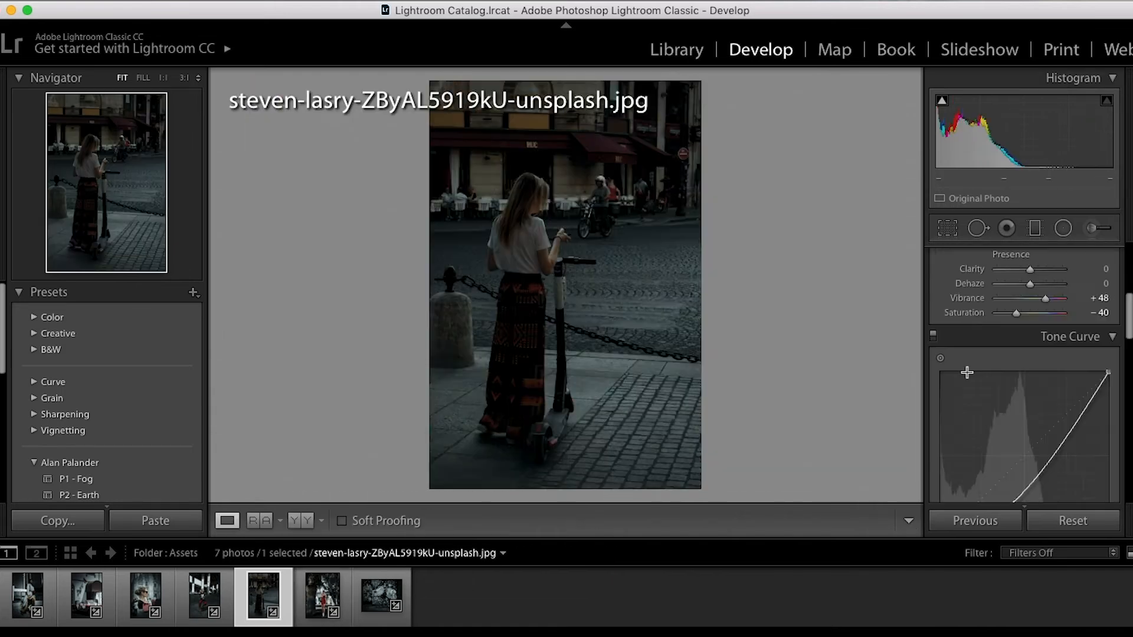
scroll(1024, 354, "up", 5)
scroll(1024, 354, "down", 10)
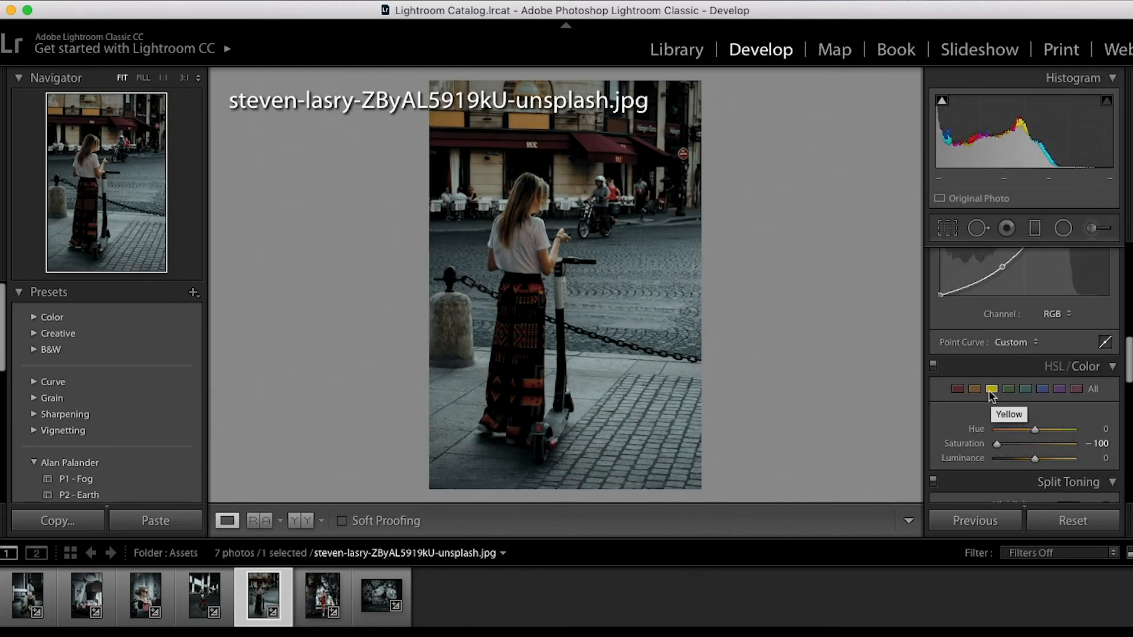
Paint over the background storefronts with the adjustment brush, resetting its Exposure to 0 and strongly lowering its Saturation
key("k")
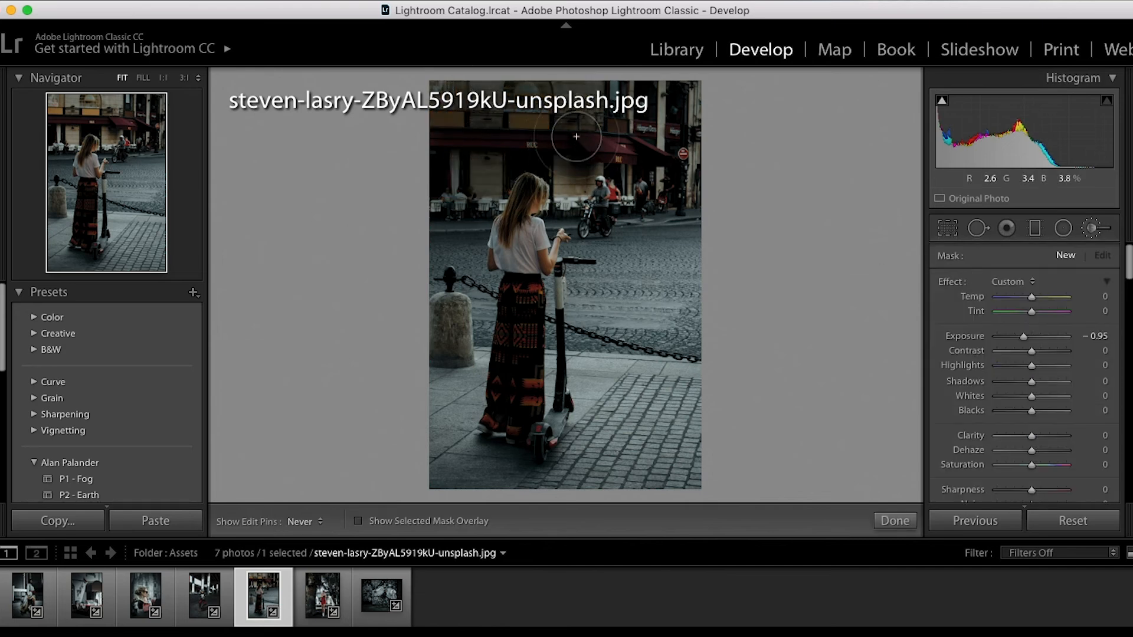
left_click_drag(717, 200, 634, 152)
double_click(1024, 336)
left_click_drag(1031, 465, 995, 473)
Add a radial filter around the woman with the scooter and raise the upper part of the tone curve
key("shift+m")
left_click_drag(522, 248, 565, 343)
scroll(1055, 401, "down", 5)
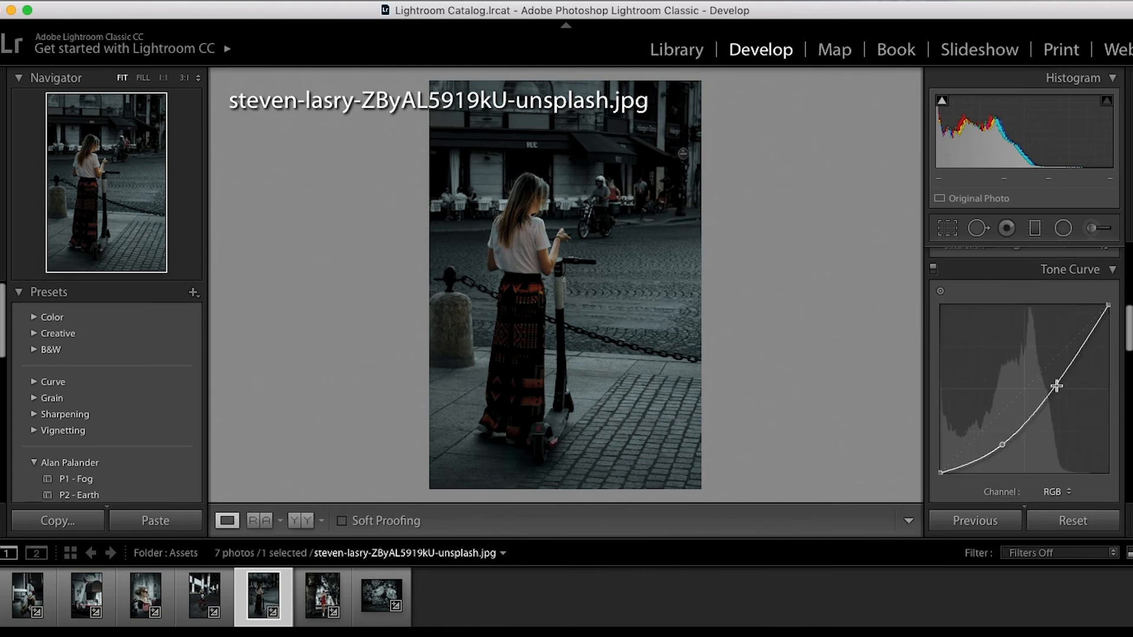
left_click_drag(1057, 384, 1065, 362)
Crop the scooter photo inward from its lower right corner and choose an aspect ratio for the crop
key("r")
left_click_drag(701, 489, 675, 470)
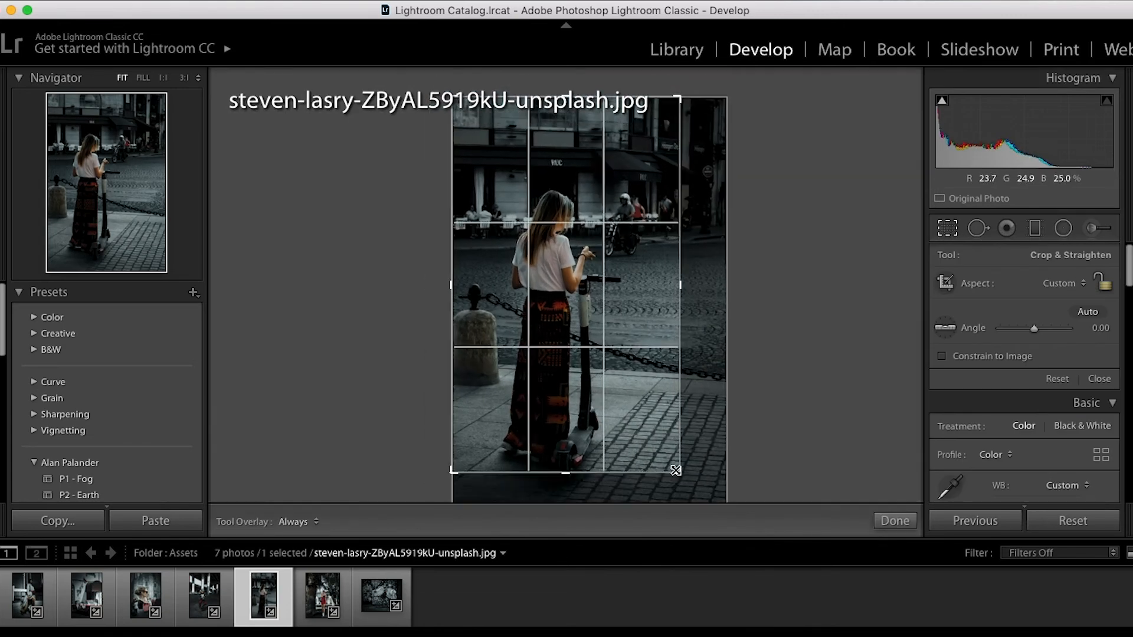
left_click(1062, 283)
left_click(1056, 292)
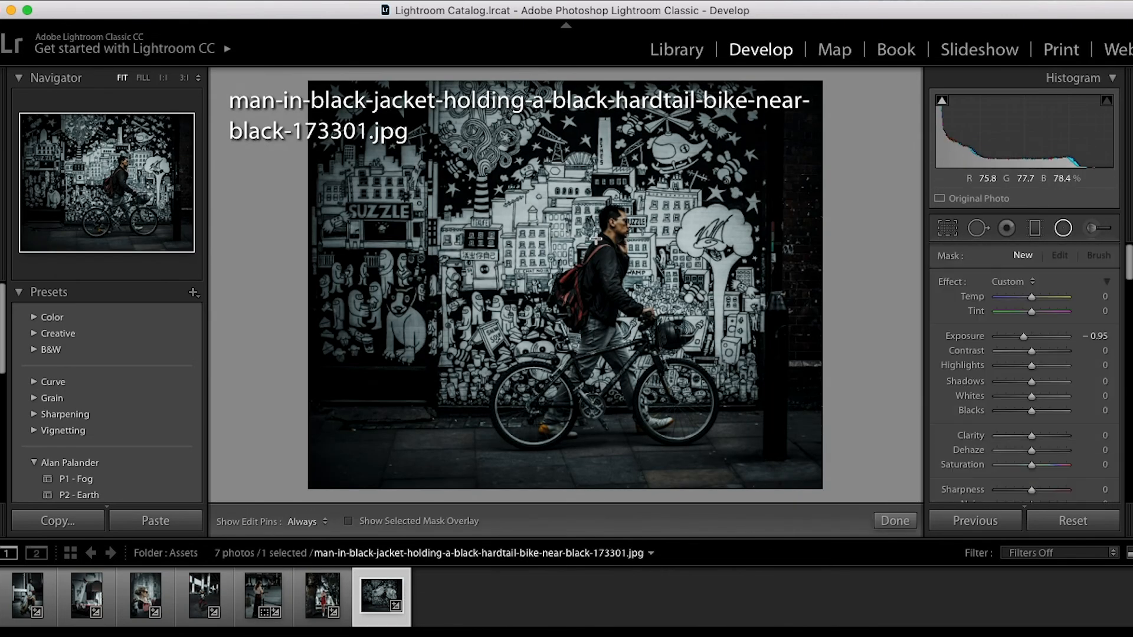
Add a radial filter around the man in the bicycle photo and lower the filter's Exposure to darken his surroundings
left_click_drag(608, 273, 657, 366)
left_click_drag(1023, 335, 1026, 337)
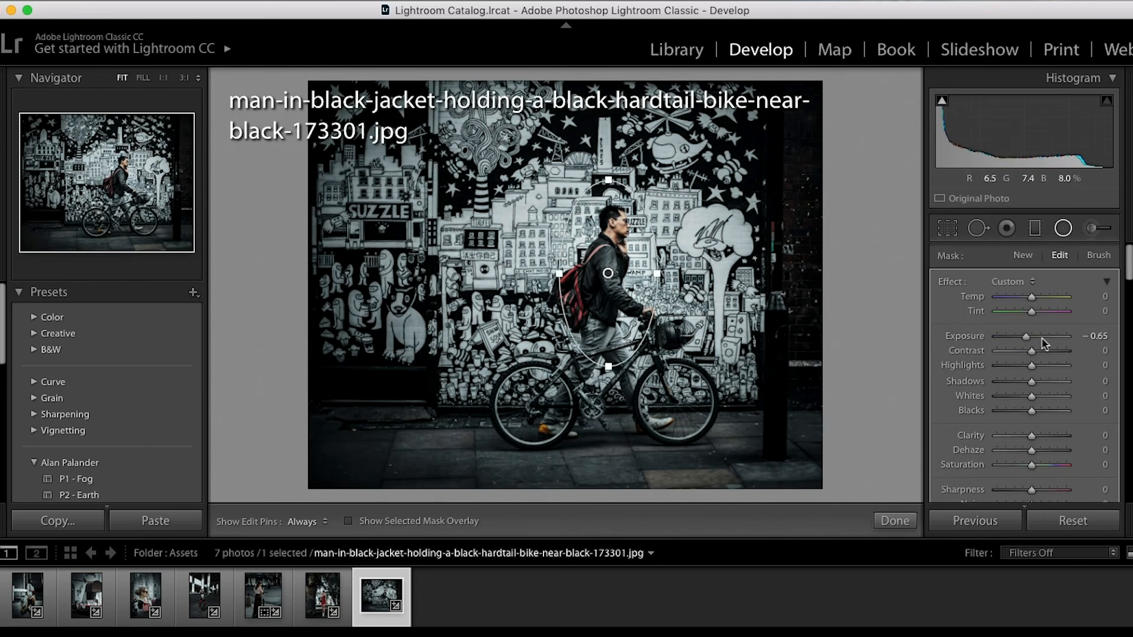
left_click_drag(1031, 335, 1021, 337)
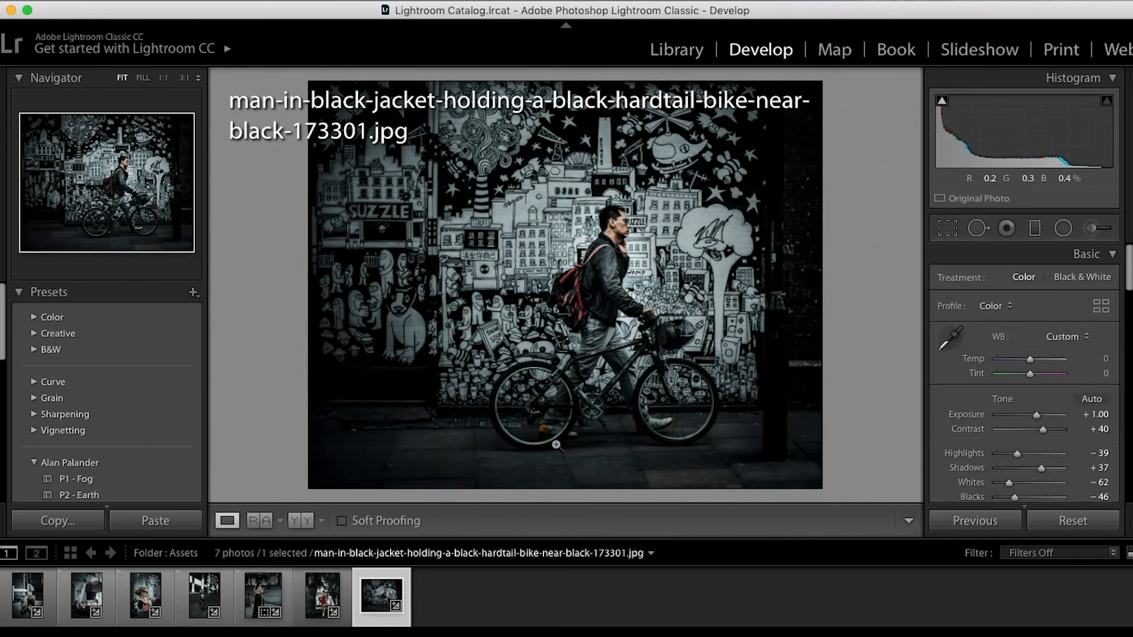